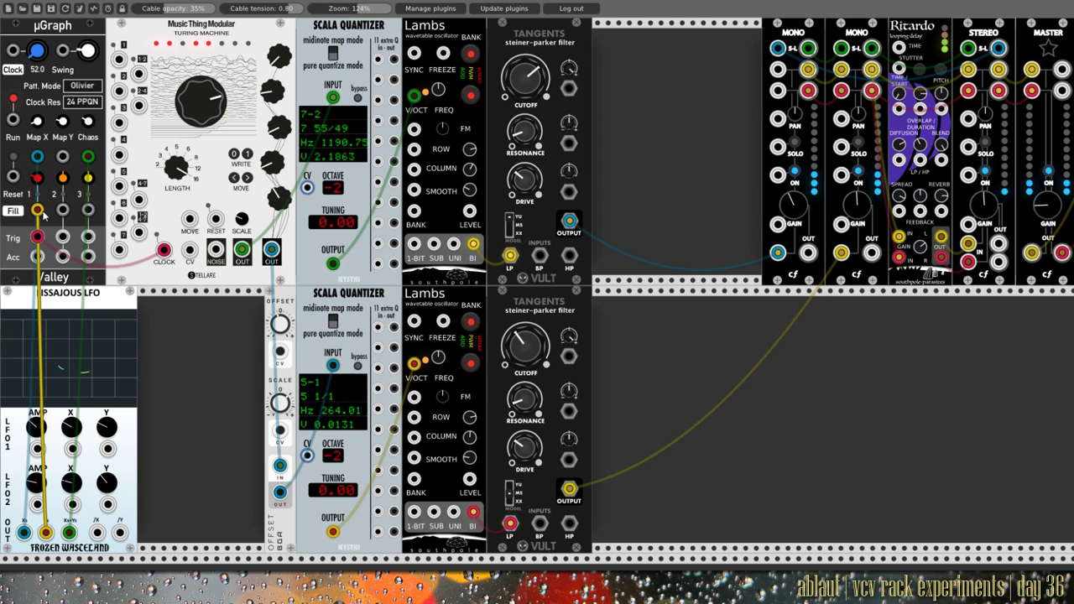
left_click_drag(44, 214, 44, 215)
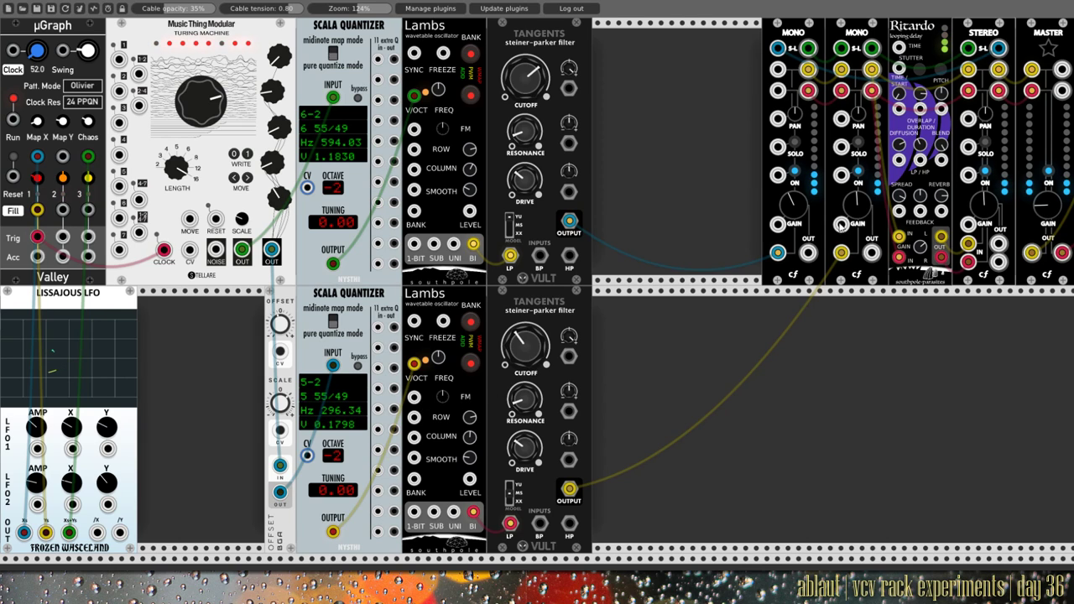
Solo the second MONO mixer channel.
left_click(859, 147)
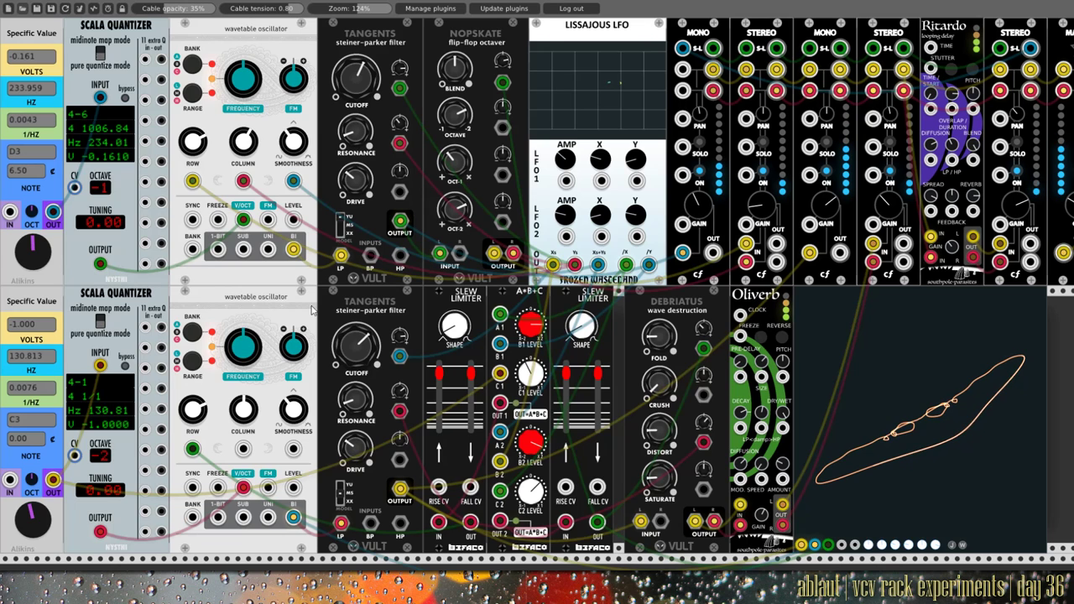
Set the Audio module to the WASAPI driver with the FiiO USB DAC-E10 SPDIF Interface as output.
scroll(879, 168, "right", 5)
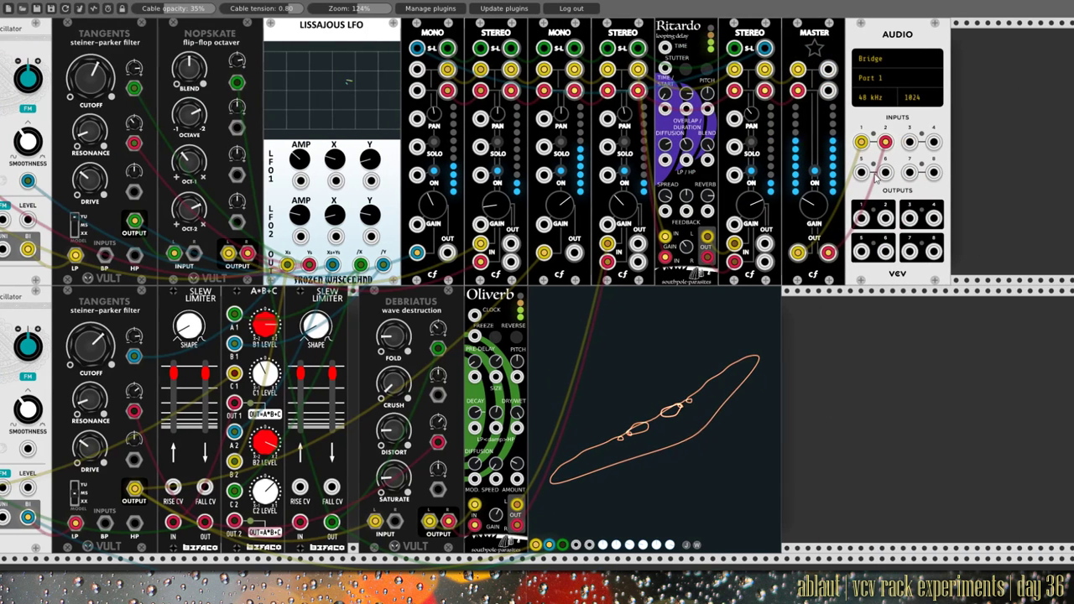
left_click(878, 62)
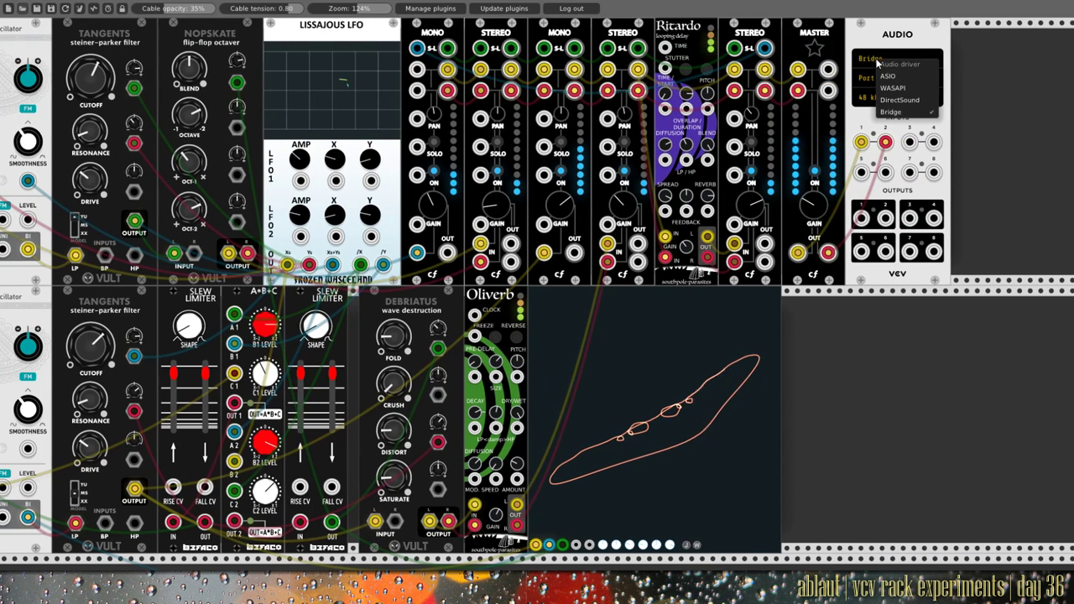
left_click(917, 89)
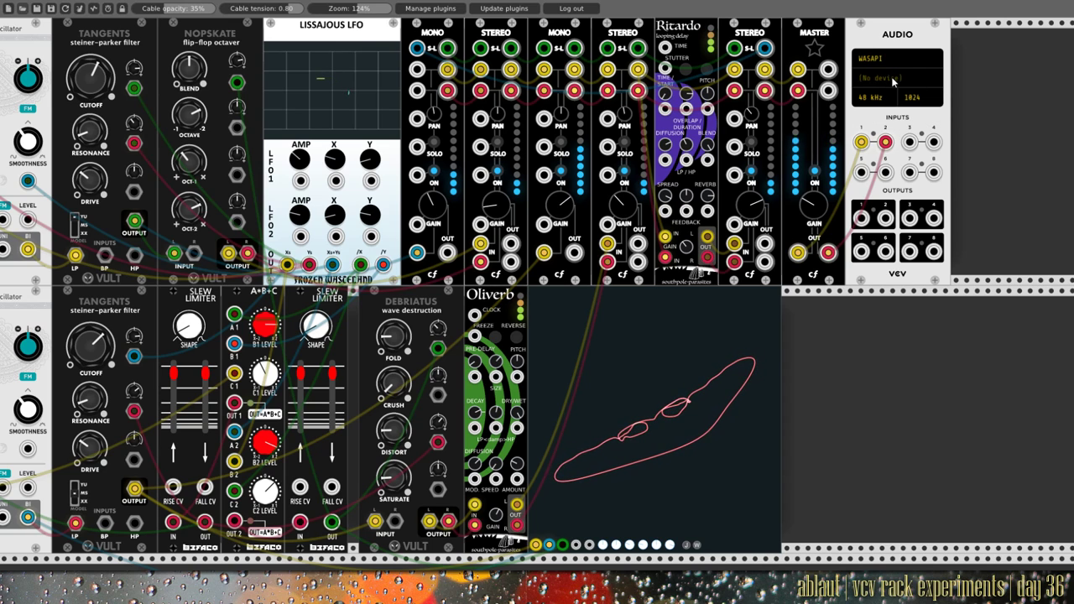
left_click(892, 78)
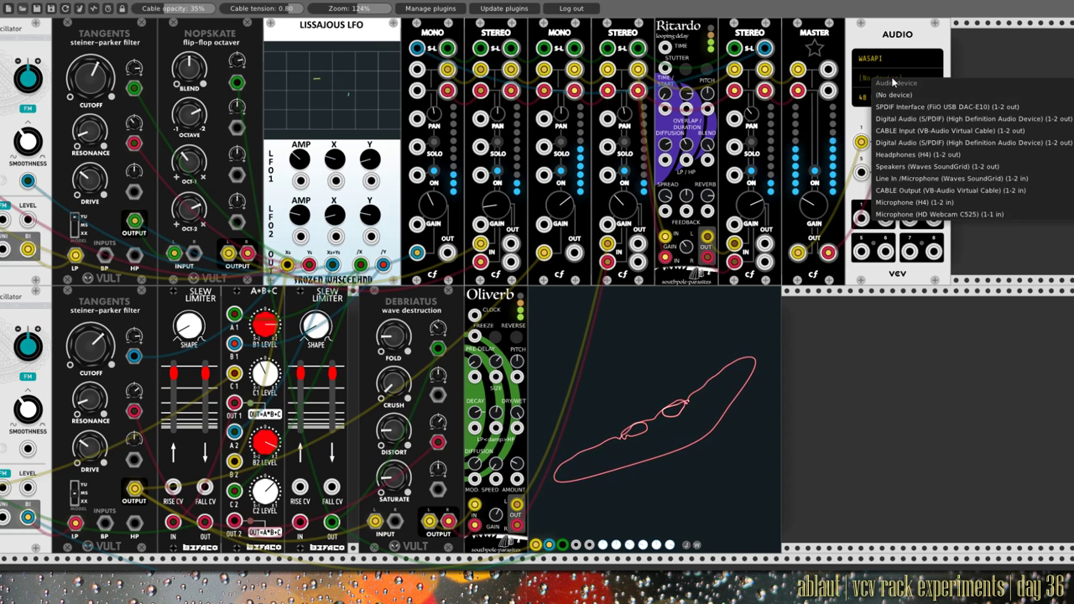
left_click(948, 107)
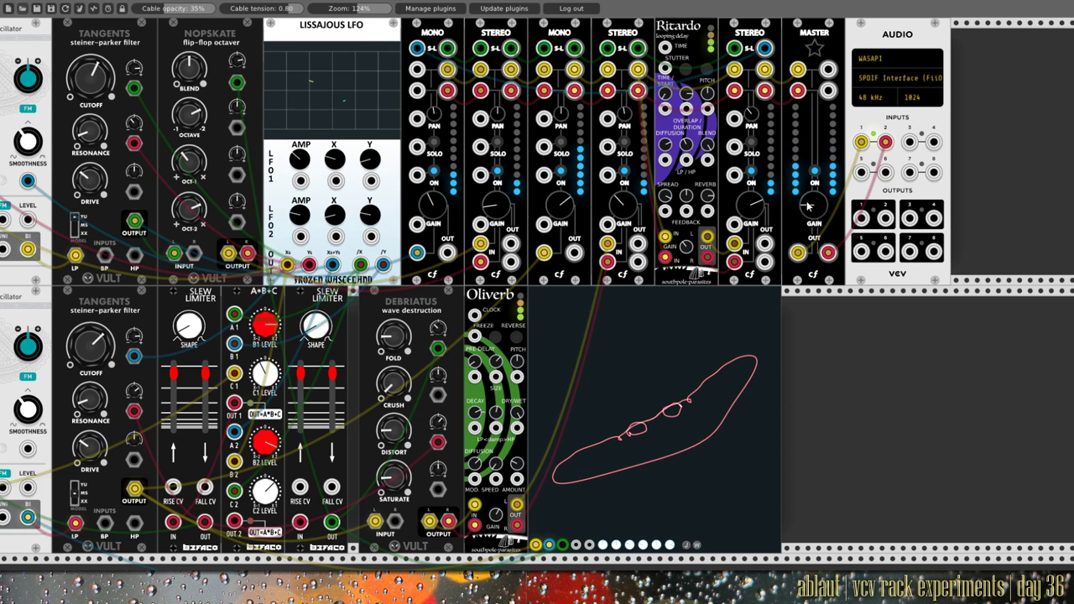
Scroll the rack left to show the Scala Quantizers and wavetable oscillators.
scroll(808, 205, "left", 5)
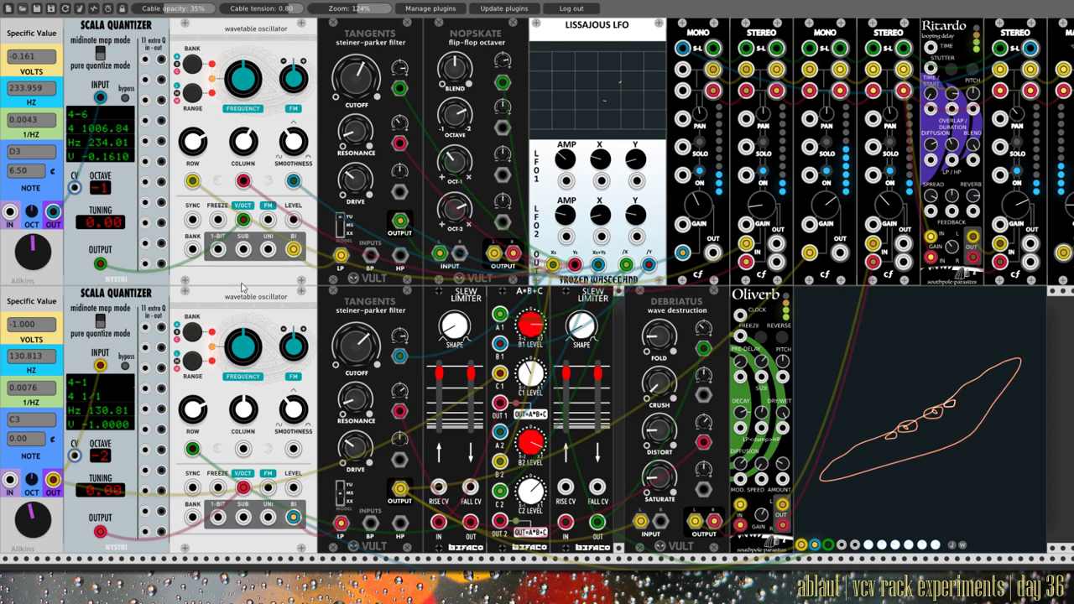
Check the wavetable oscillator's options, leaving them unchanged, then open the lower Scala Quantizer's scale list.
right_click(277, 310)
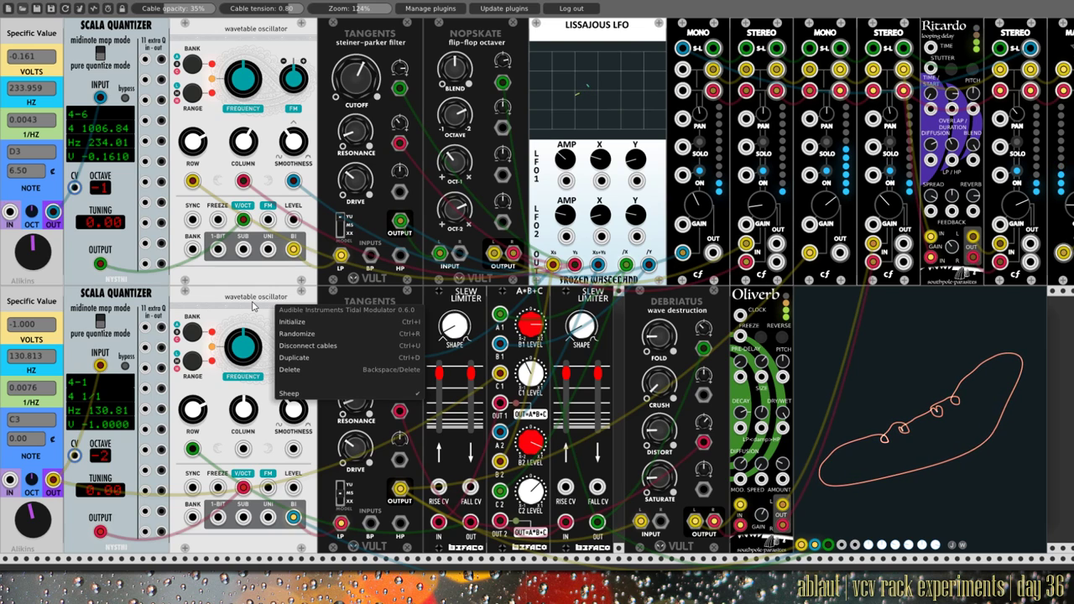
left_click(252, 307)
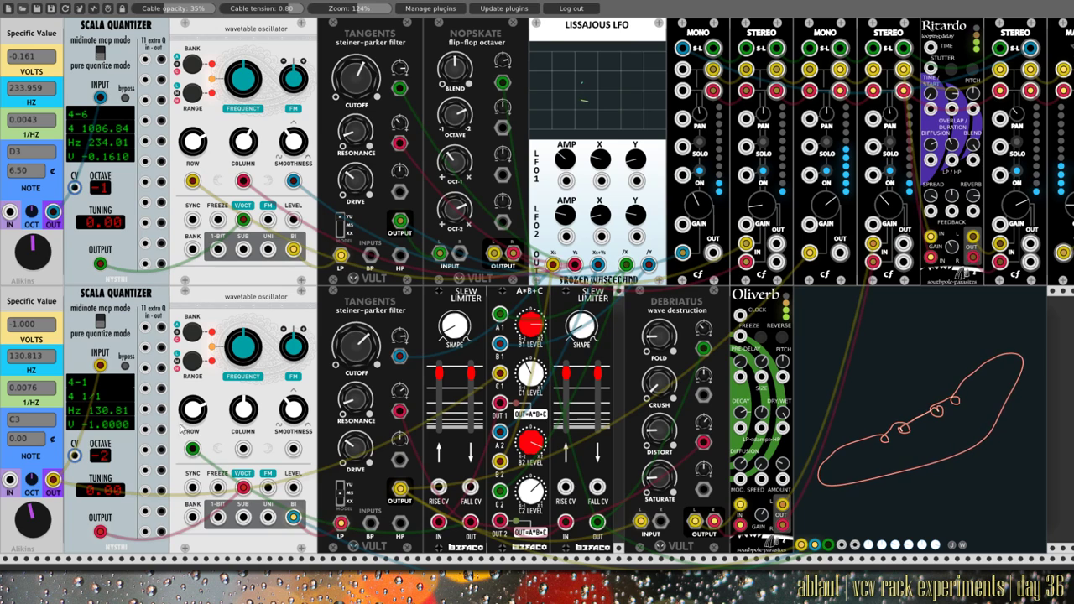
right_click(260, 306)
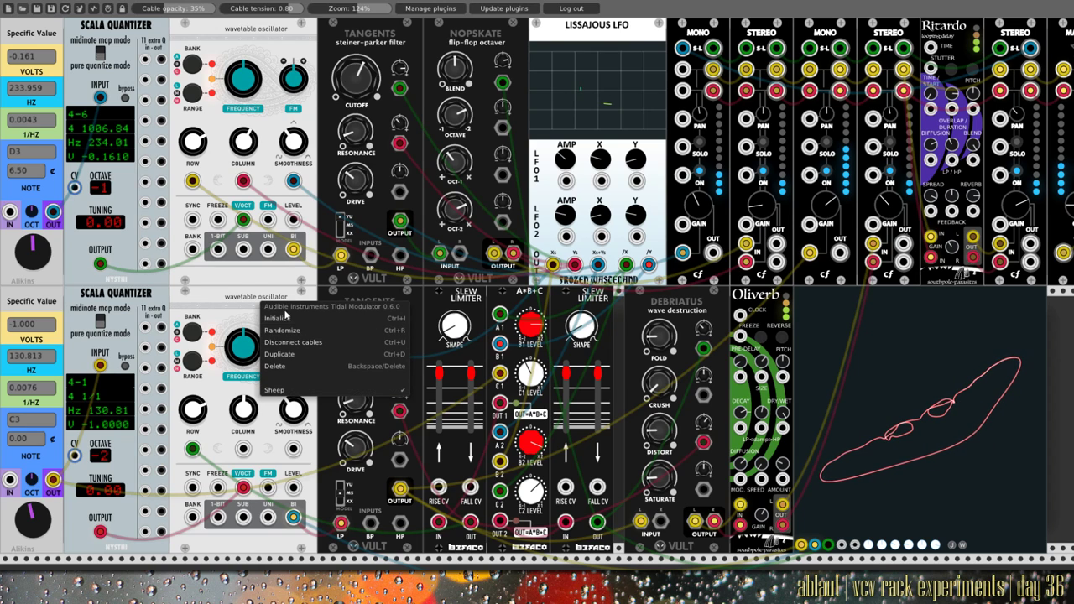
left_click(235, 299)
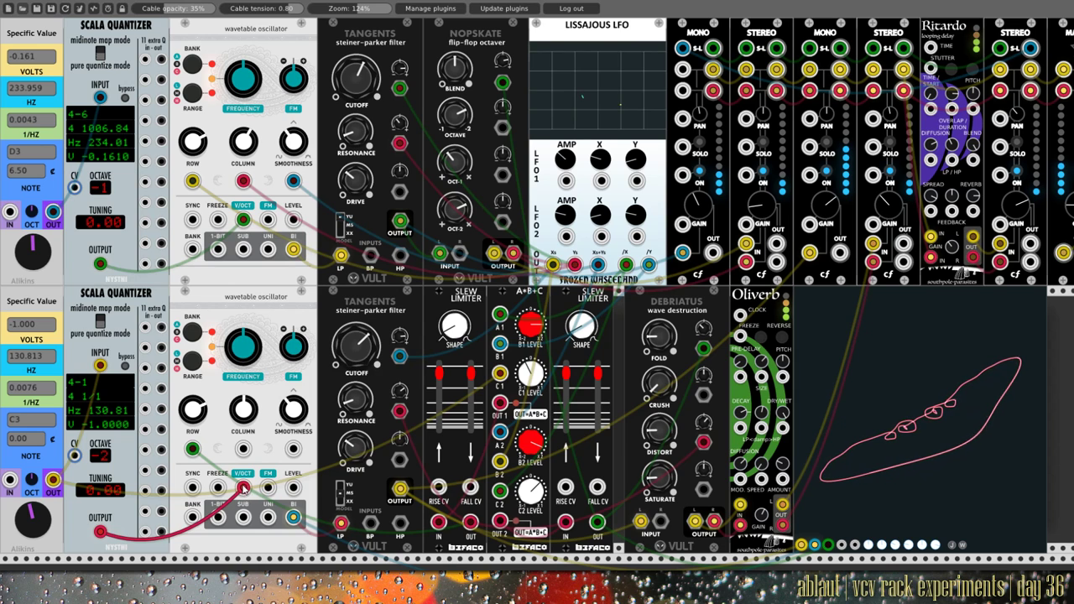
right_click(131, 313)
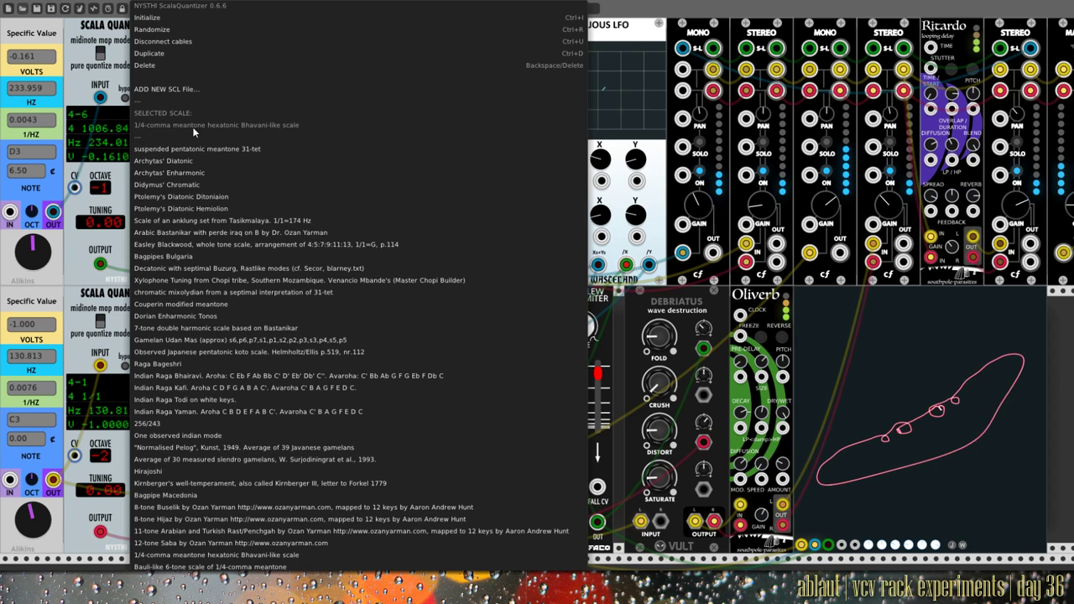
Dismiss the lower quantizer's scale list, keeping the 1/4-comma meantone hexatonic scale.
left_click(74, 307)
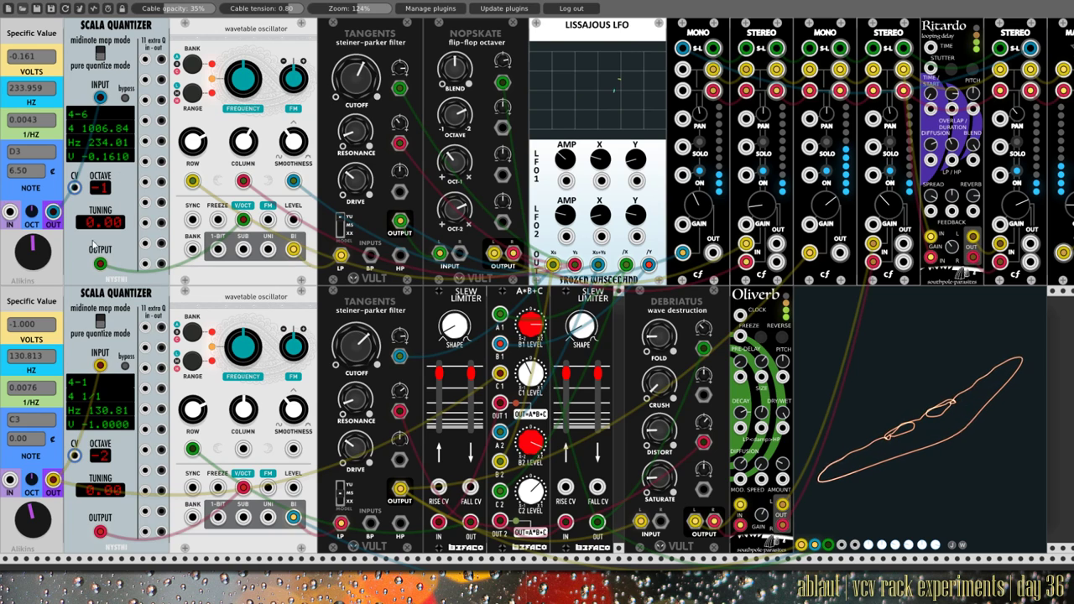
Patch Specific Value into the quantizer, route the top Tangents into mixer channel 1, and solo it.
left_click(41, 60)
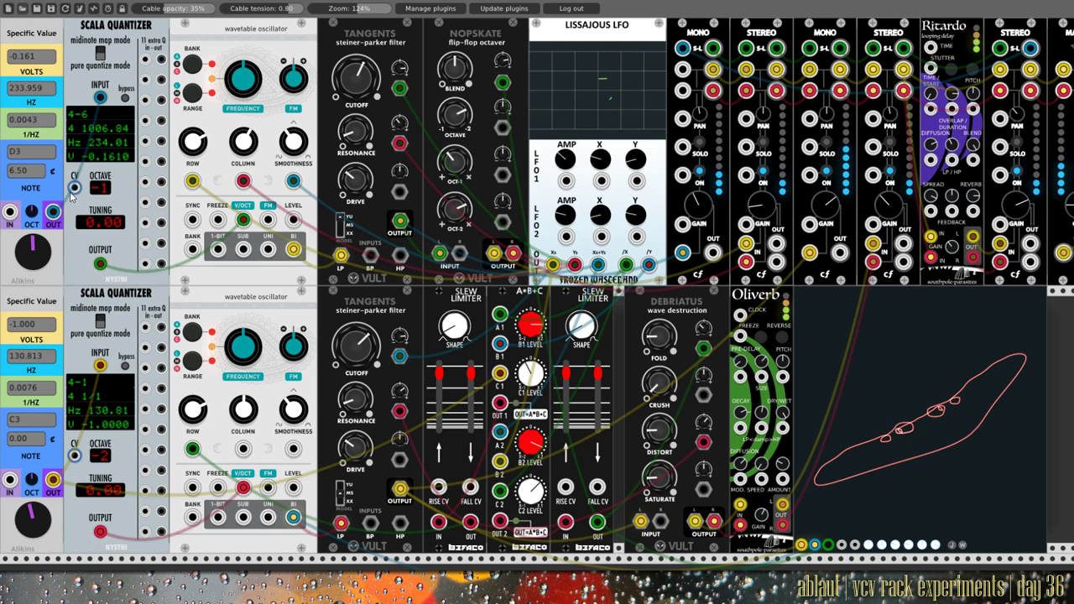
left_click_drag(84, 175, 100, 97)
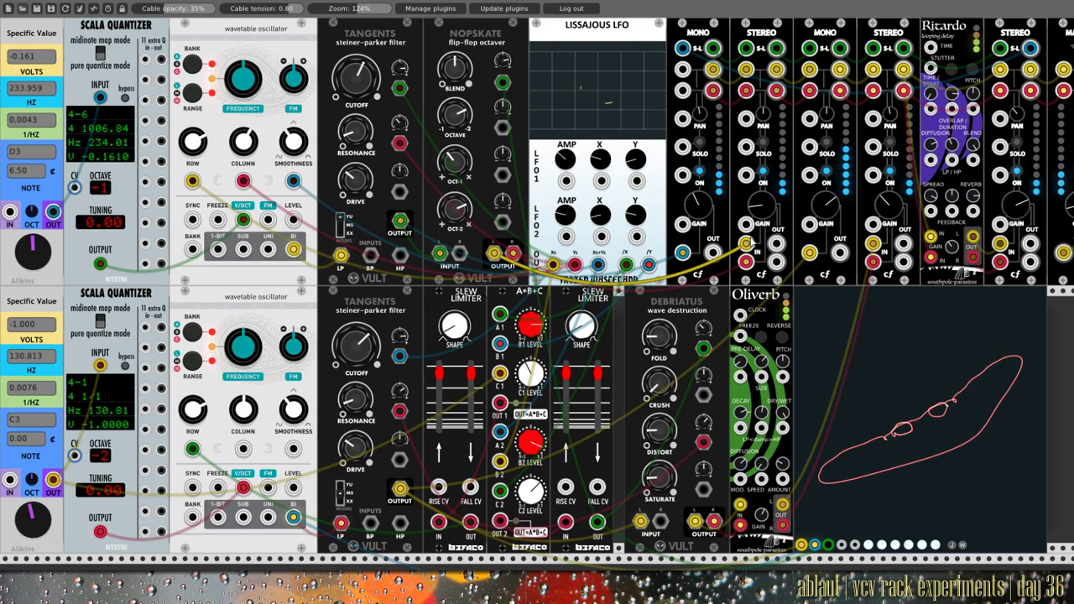
left_click_drag(745, 244, 688, 256)
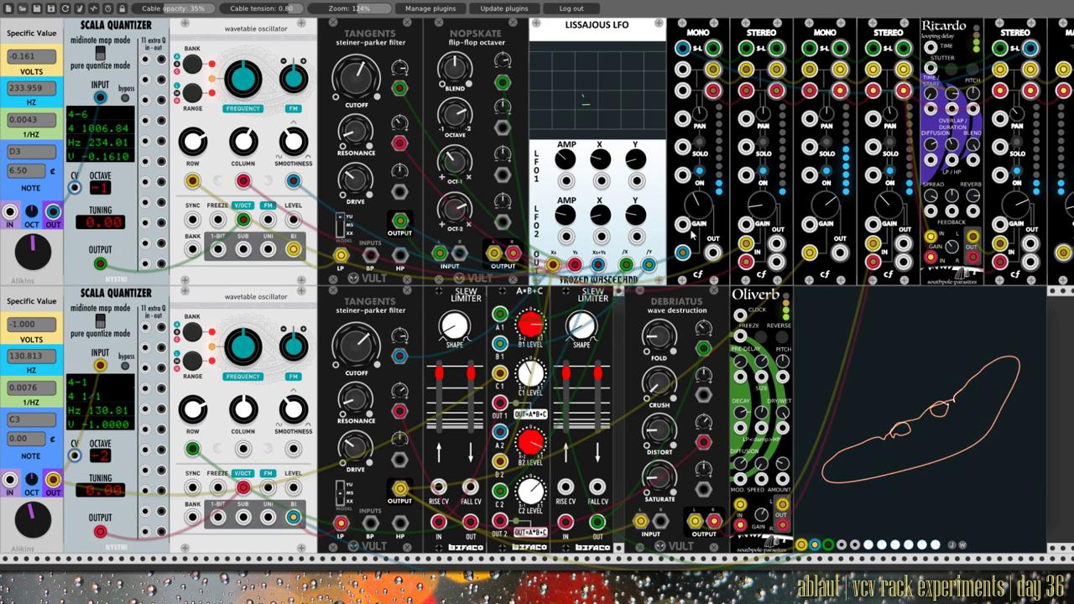
left_click_drag(682, 252, 406, 225)
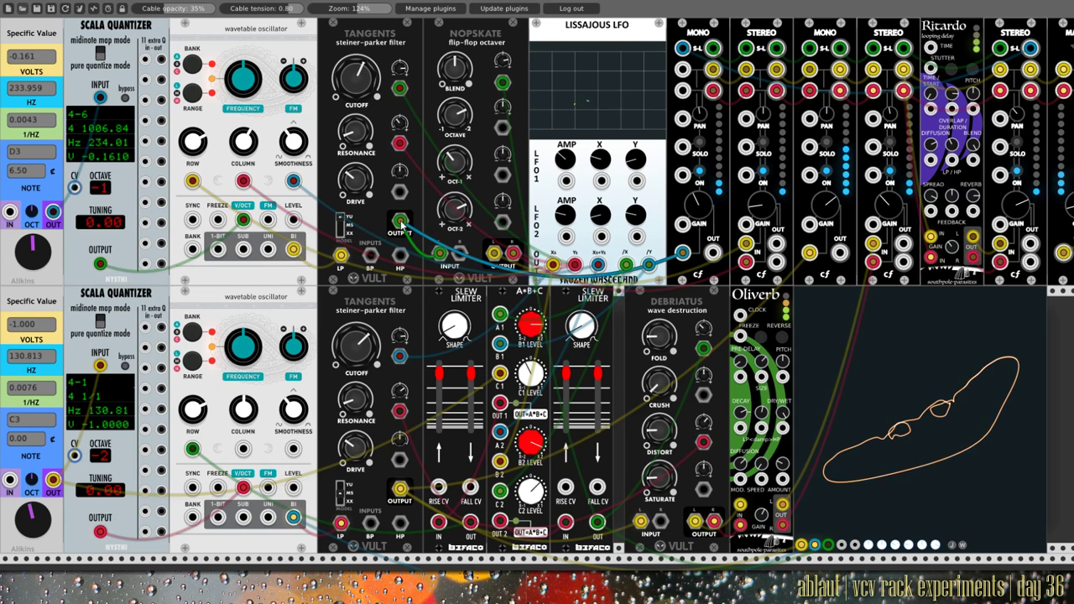
left_click(698, 146)
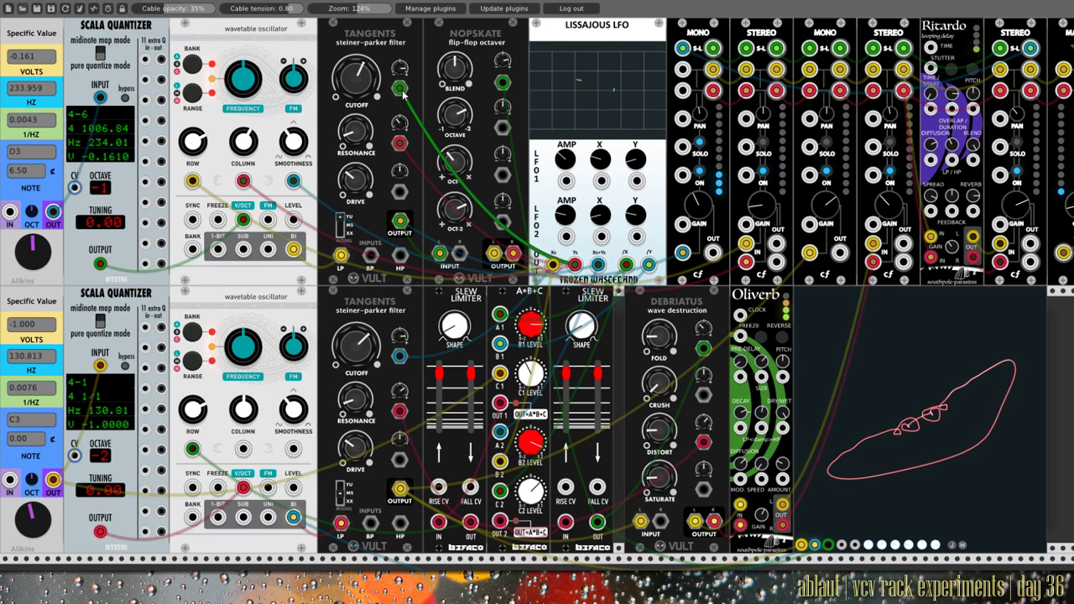
Move the LFO cable, unplug the octaver, and patch NOPSKATE into a stereo mixer channel.
left_click_drag(401, 89, 400, 143)
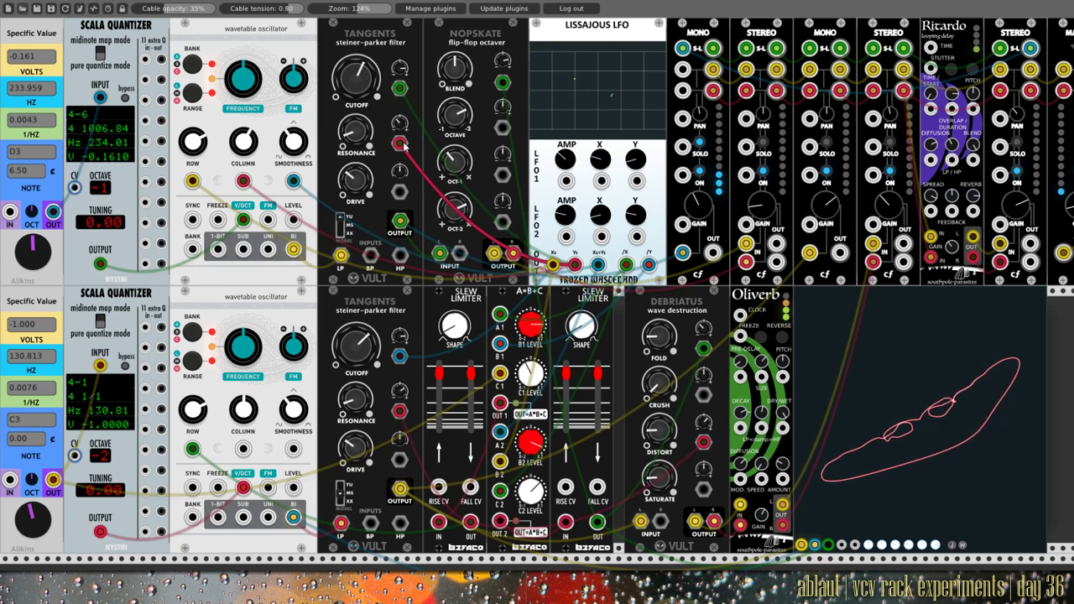
left_click_drag(402, 144, 632, 77)
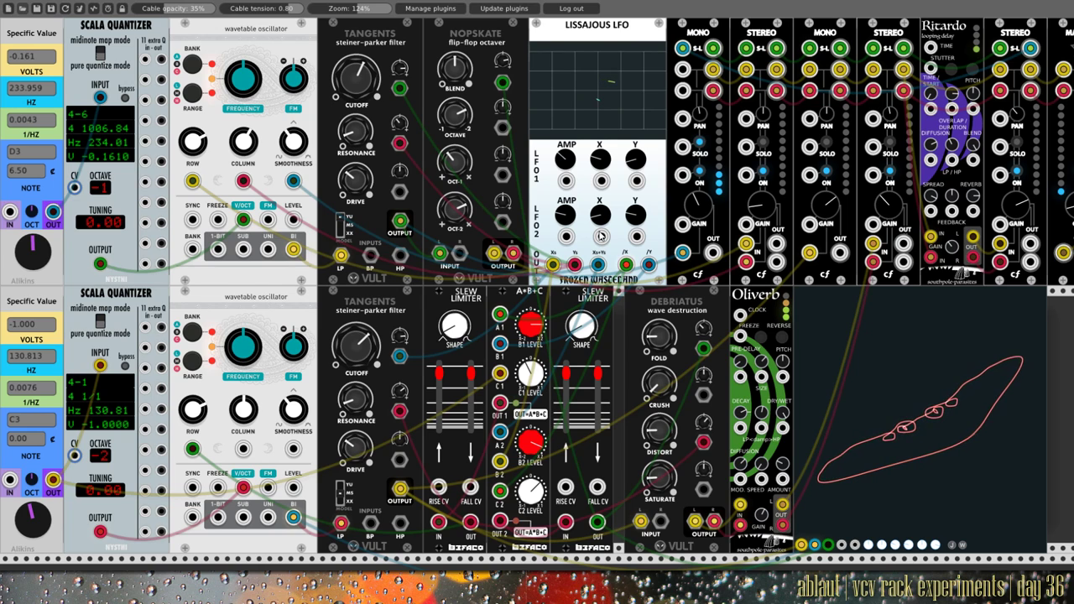
left_click_drag(746, 243, 494, 254)
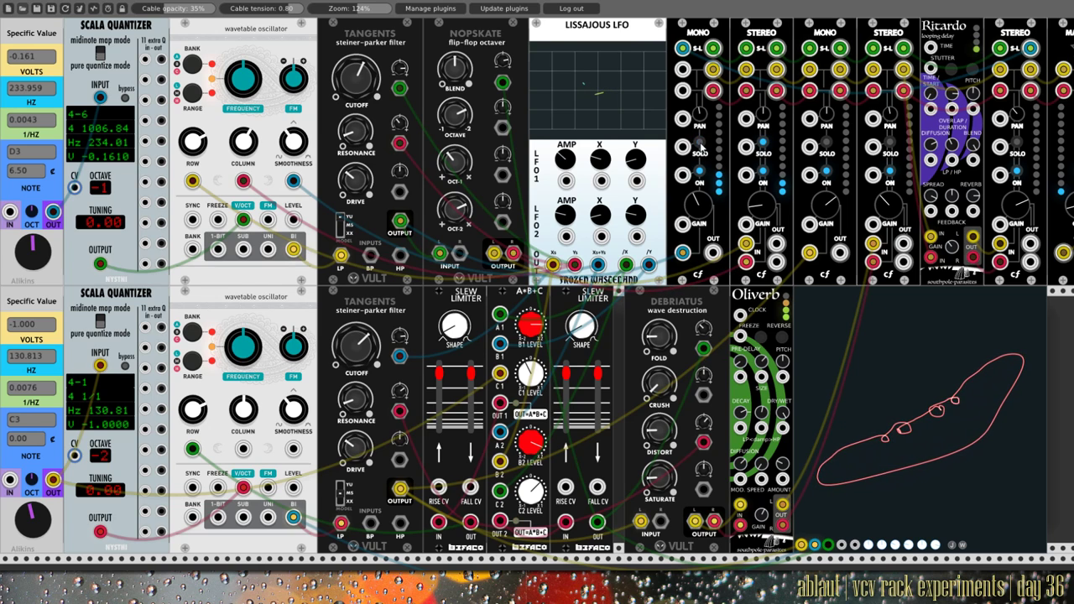
left_click(702, 146)
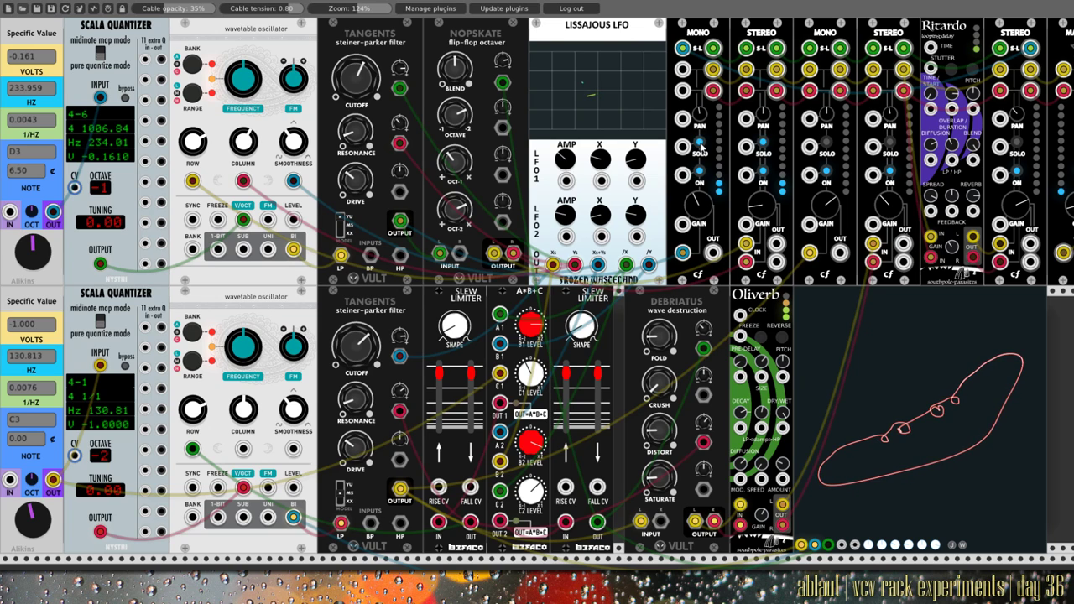
left_click(701, 146)
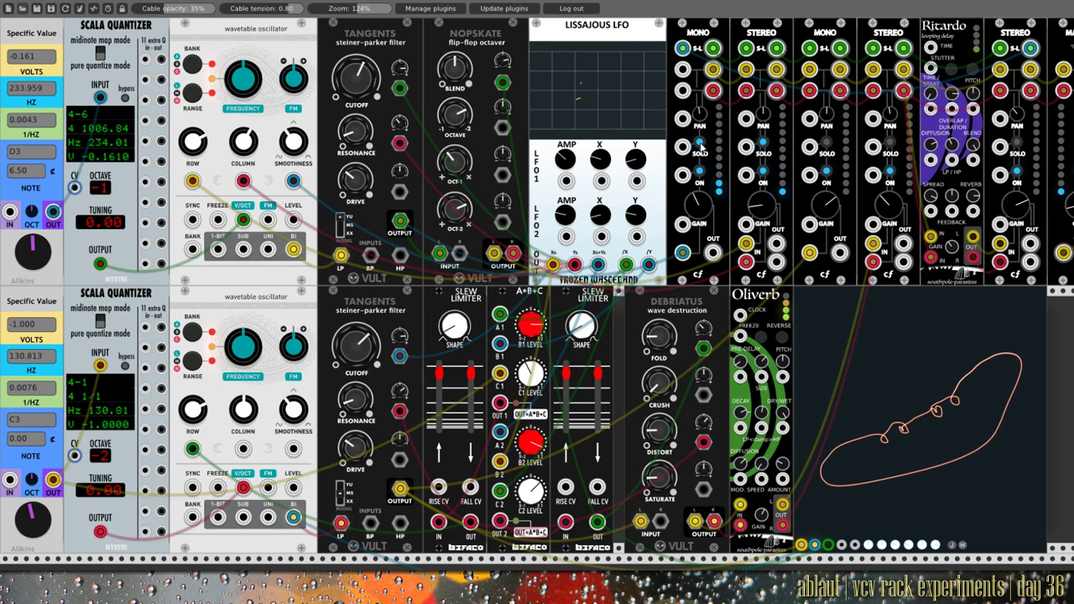
left_click_drag(597, 522, 502, 82)
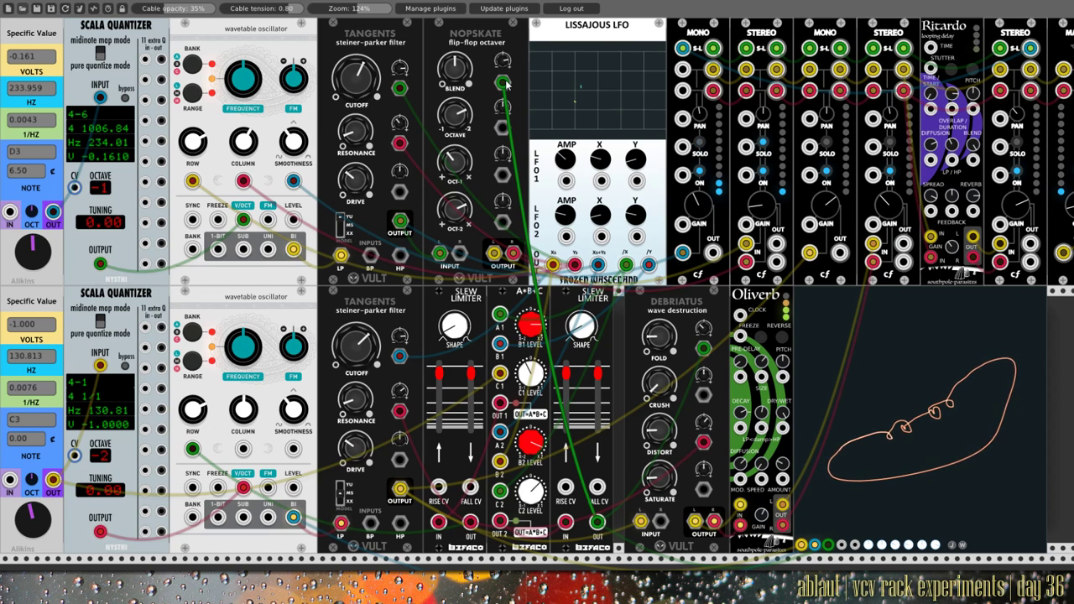
left_click_drag(503, 82, 522, 78)
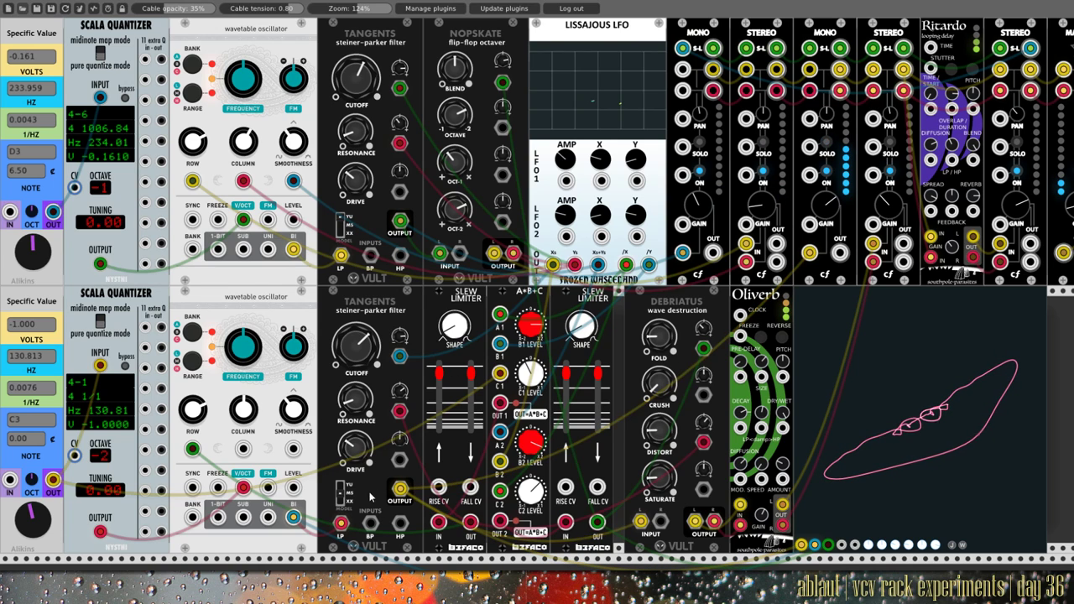
Patch red cable to lower oscillator V/OCT, Slew Limiter to ROW, lower Tangents into Slew Limiter IN.
left_click_drag(342, 524, 245, 490)
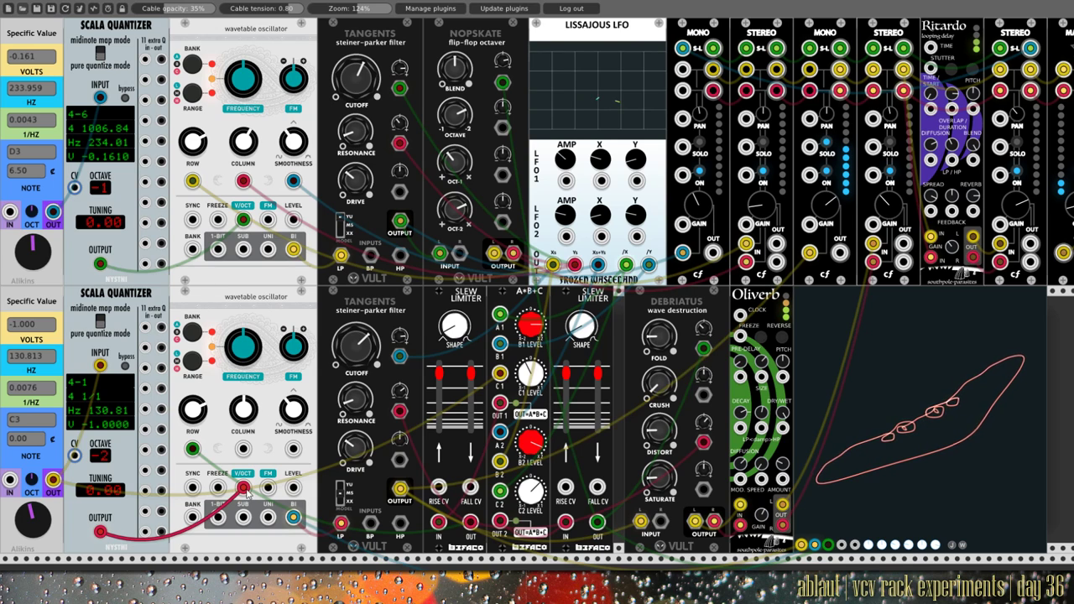
left_click_drag(470, 522, 193, 451)
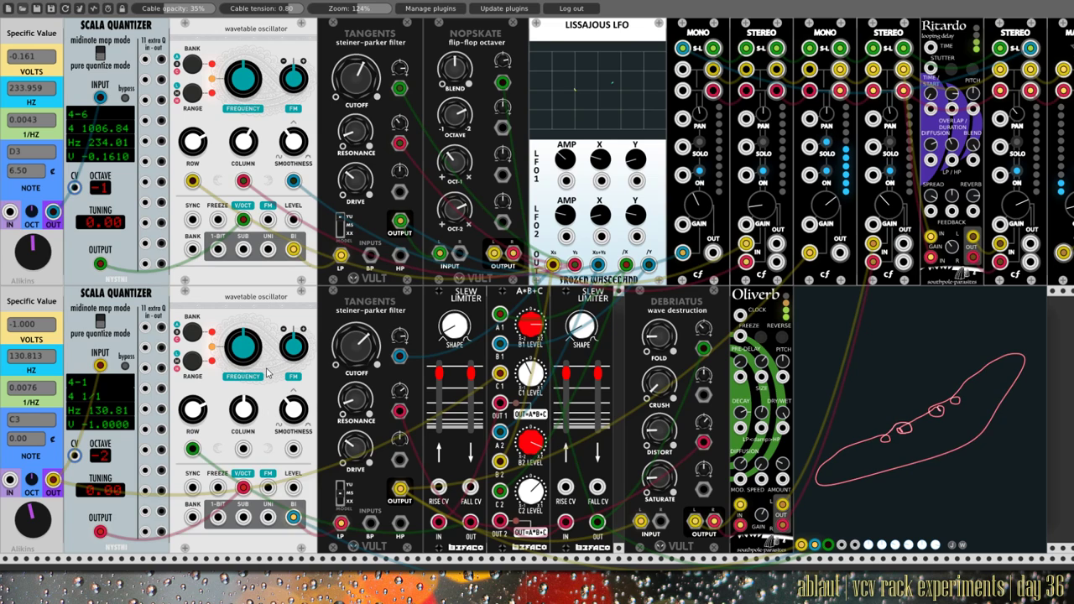
left_click_drag(401, 359, 400, 414)
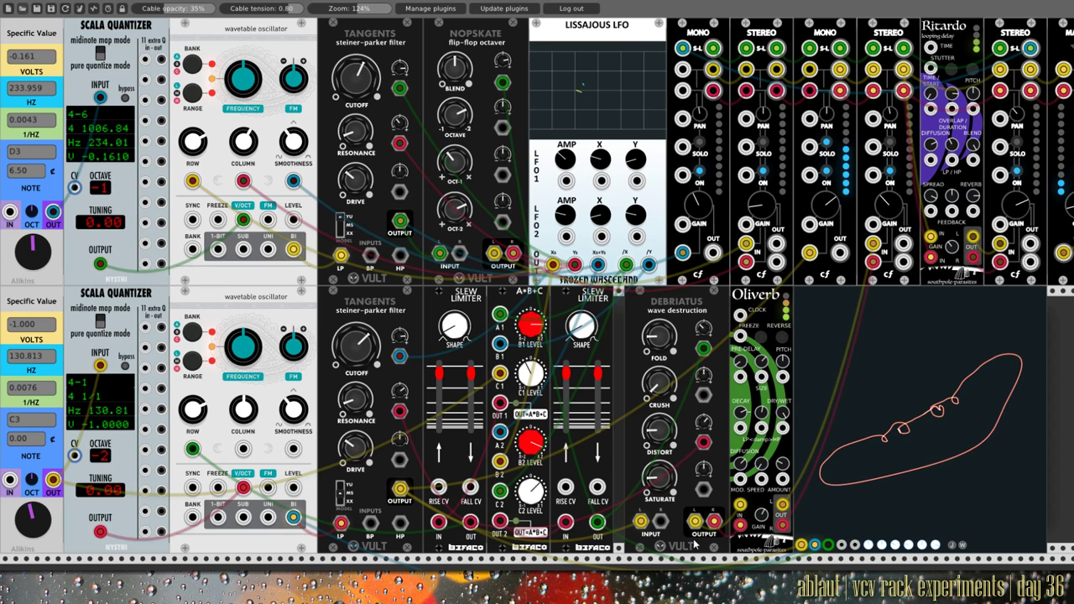
Patch Tangents into Debriatus, trial a Fold CV cable, add LFO /Y to B1, and move the red cable to Debriatus.
left_click_drag(640, 522, 400, 490)
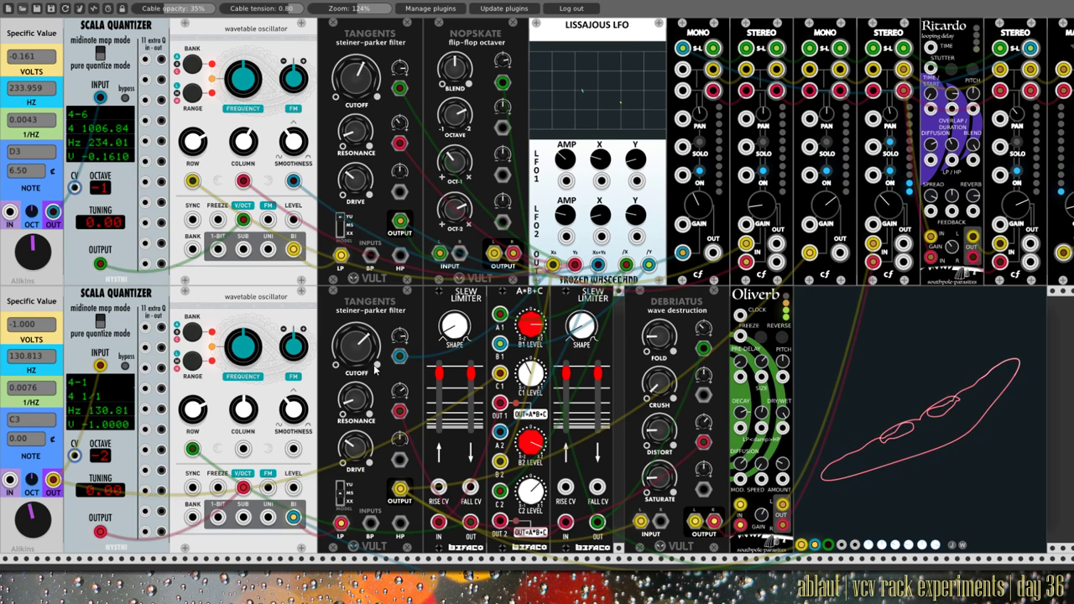
left_click_drag(598, 522, 705, 359)
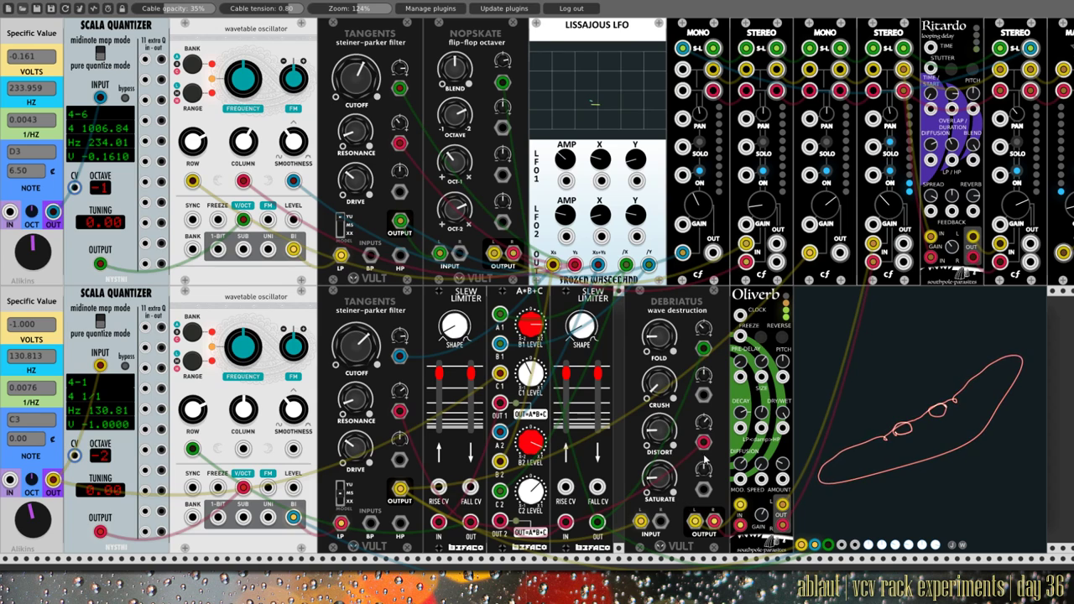
left_click_drag(597, 522, 704, 330)
key("ctrl+z")
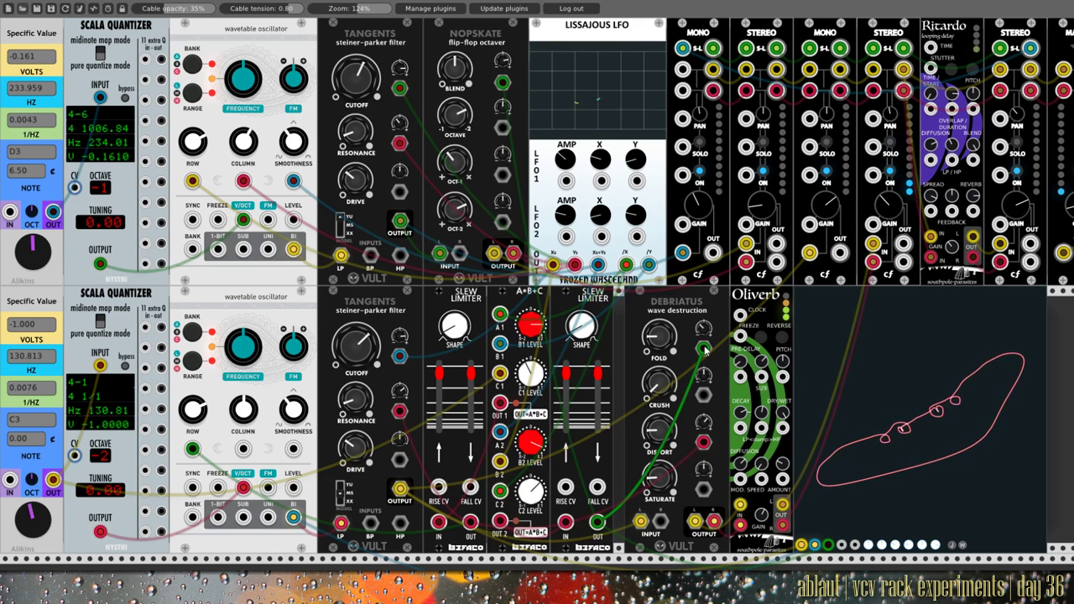
left_click_drag(705, 349, 709, 406)
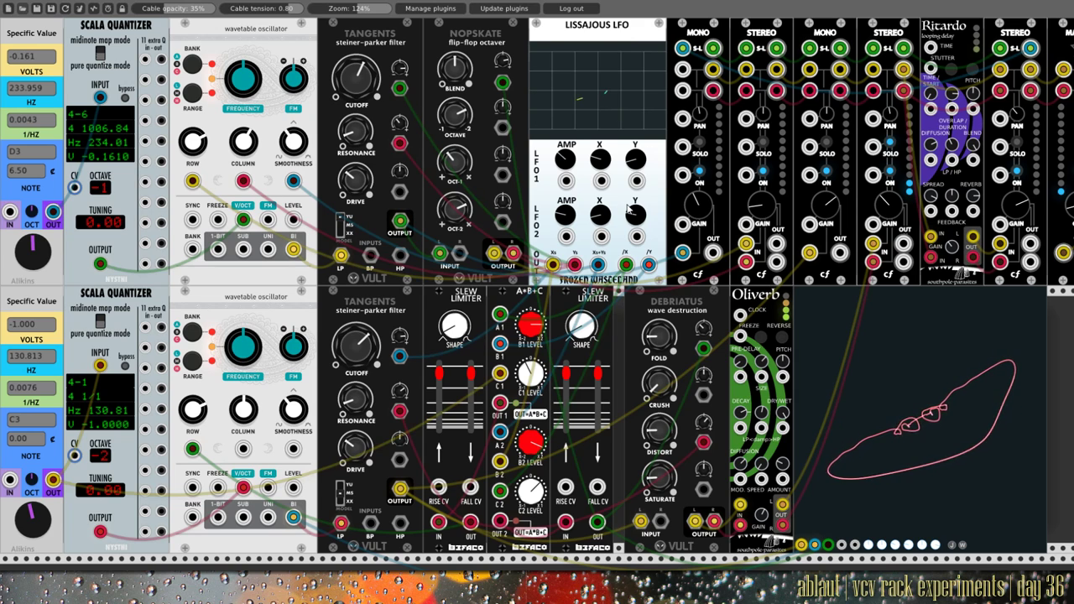
left_click_drag(649, 265, 501, 344)
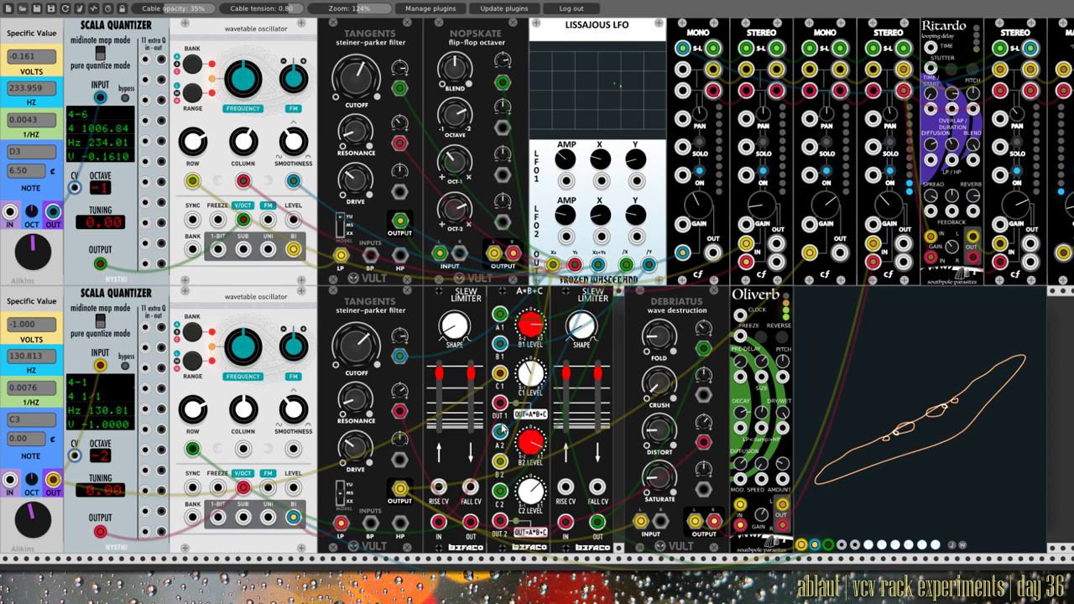
left_click_drag(500, 405, 704, 443)
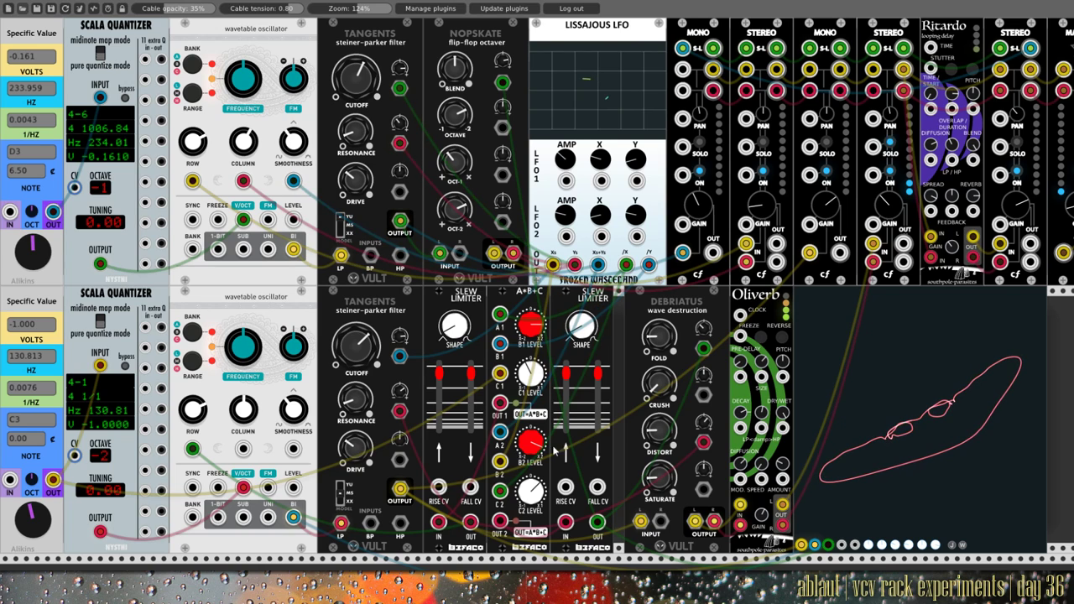
Connect the Lissajous LFO /X output to the A+B+C C2 input.
left_click_drag(623, 265, 500, 492)
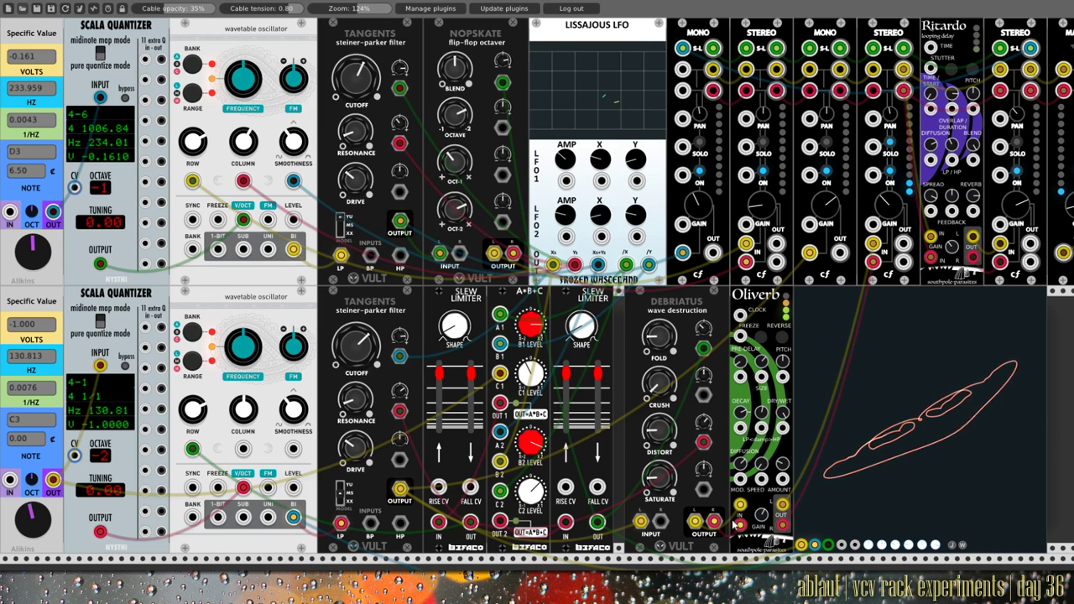
Switch the Full Scope to time-domain waveforms and then back to the Lissajous X-Y view.
right_click(897, 485)
left_click(854, 545)
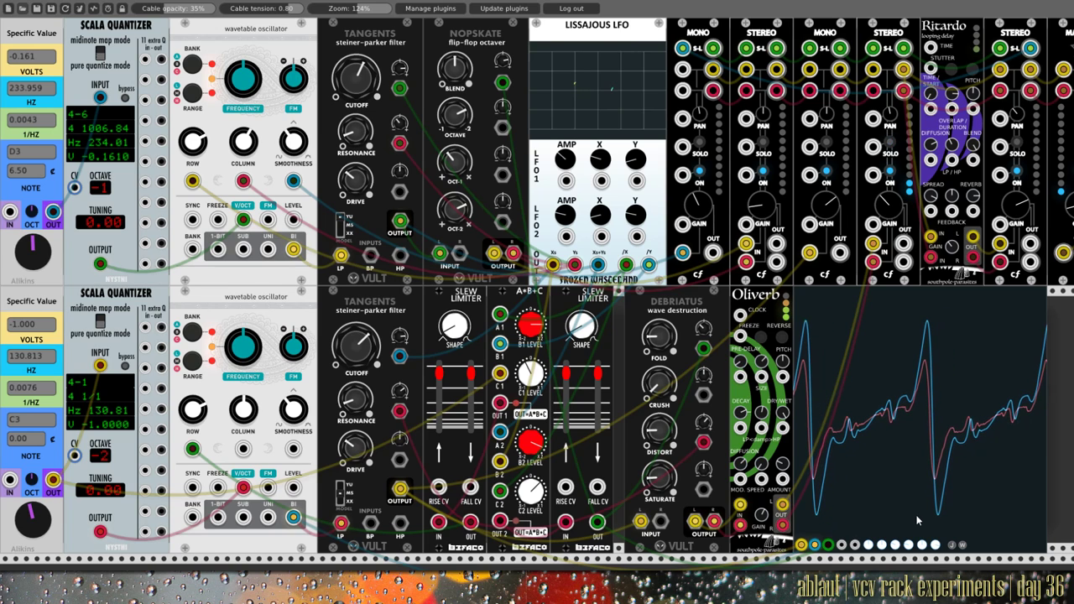
right_click(871, 429)
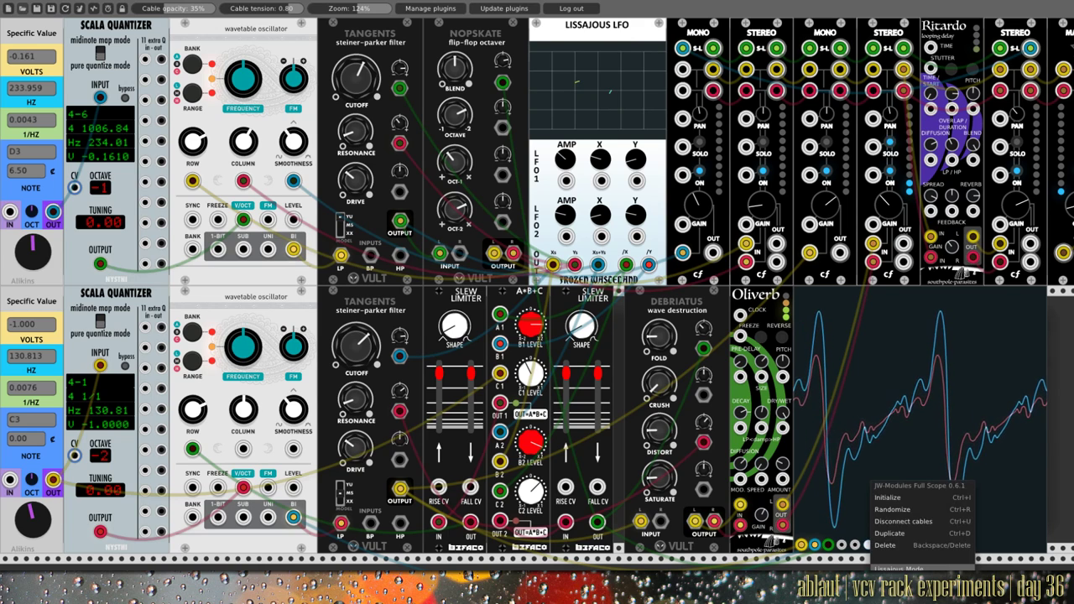
left_click(902, 472)
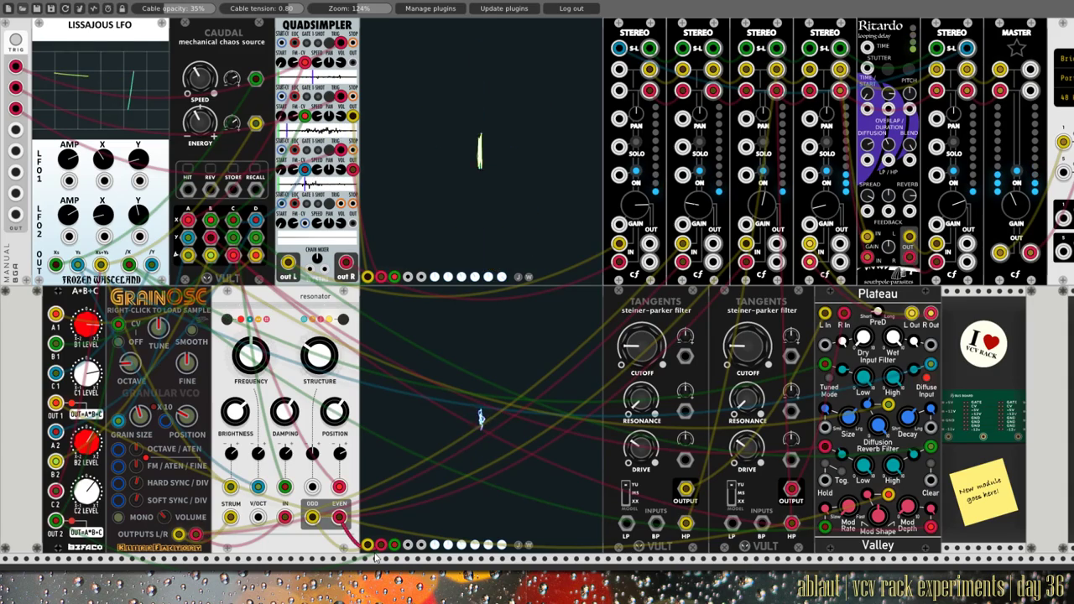
Set the AUDIO module to the WASAPI driver with the SPDIF Interface as output device.
scroll(481, 419, "right", 5)
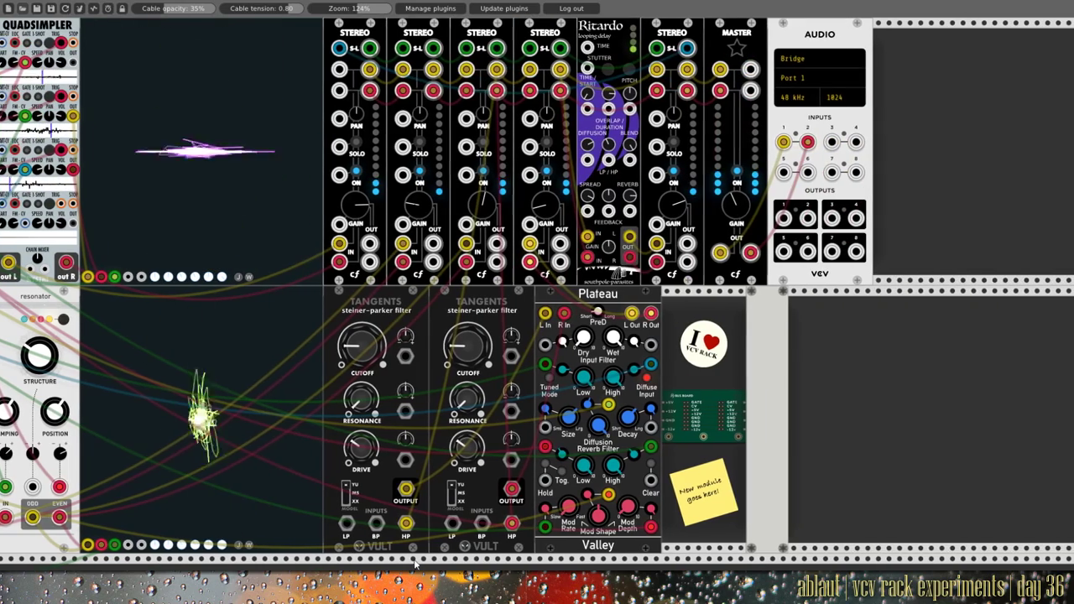
left_click(796, 59)
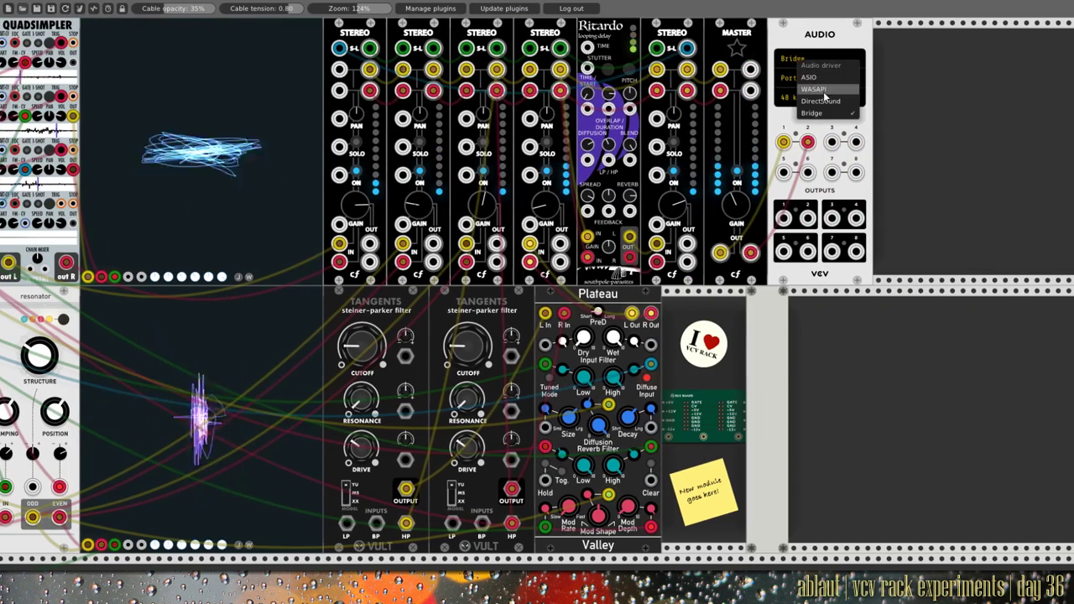
left_click(823, 92)
left_click(806, 80)
left_click(840, 110)
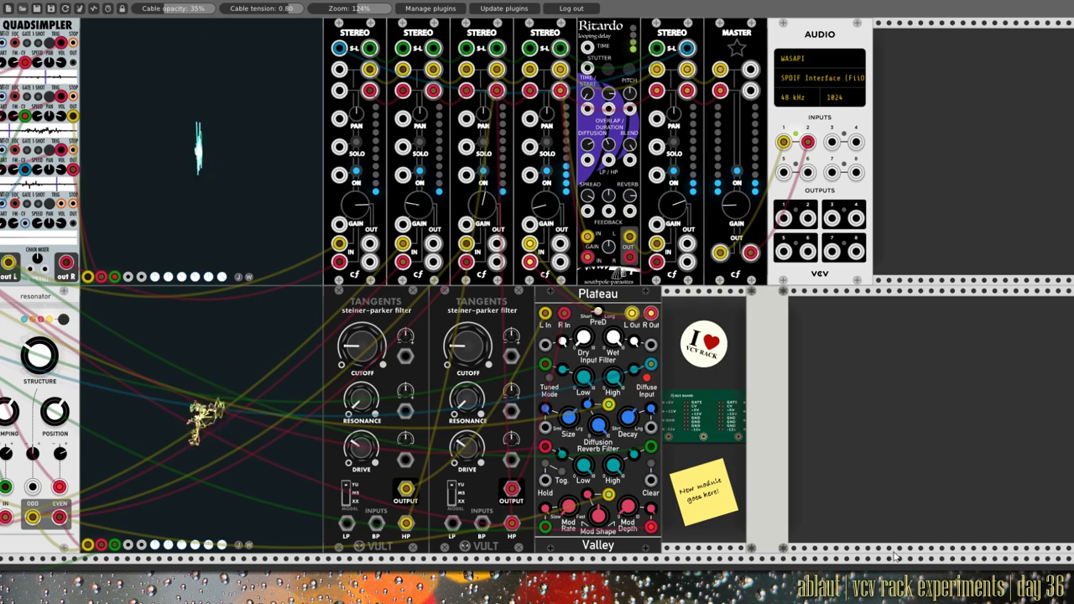
scroll(537, 285, "left", 3)
scroll(537, 285, "left", 3)
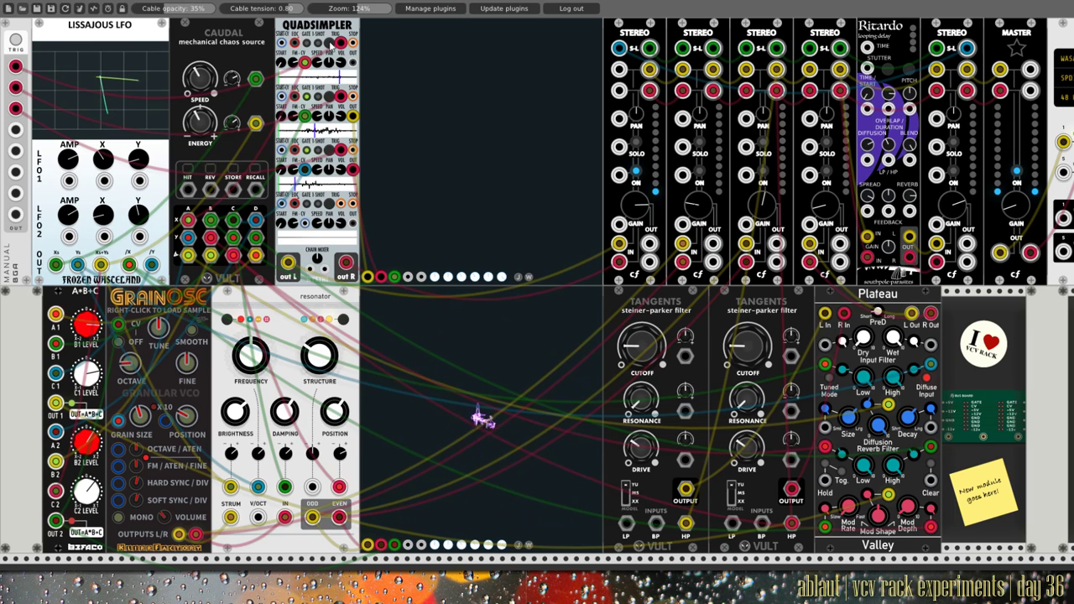
left_click_drag(318, 88, 309, 67)
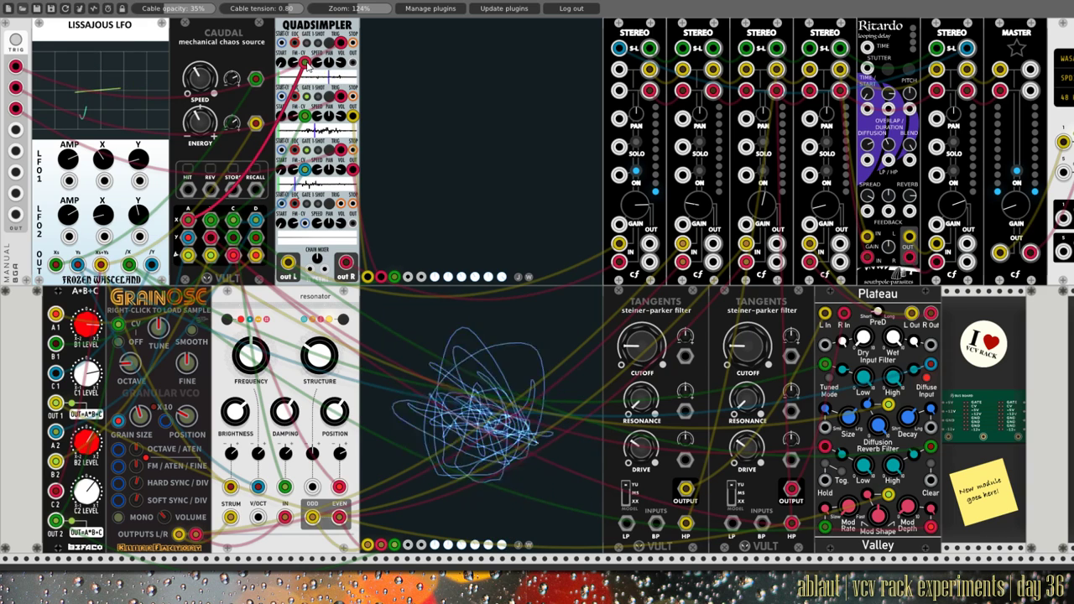
left_click_drag(306, 66, 309, 50)
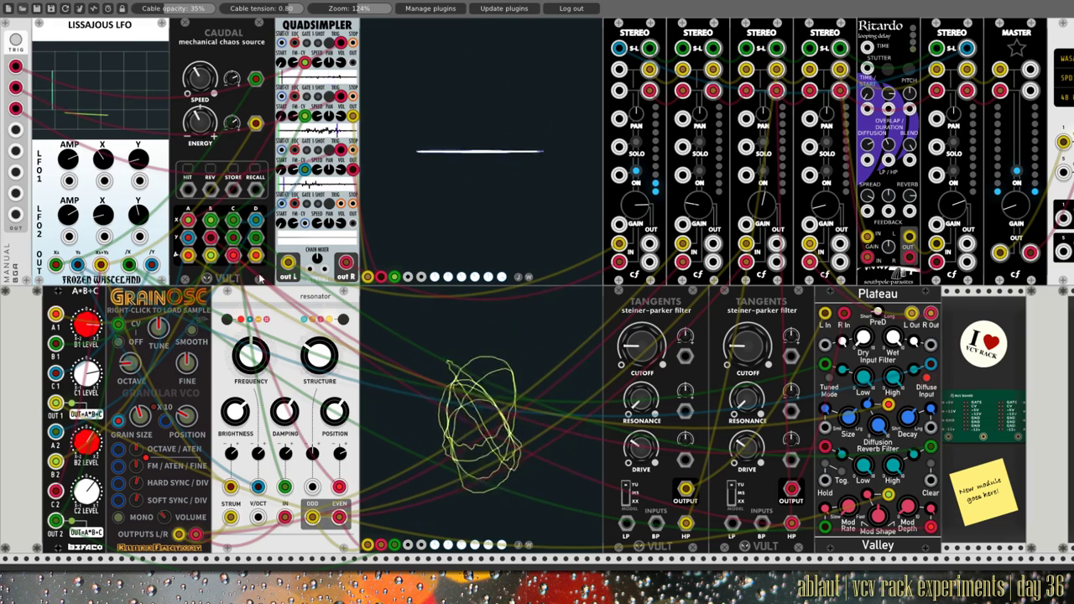
Patch Caudal's output into a QuadSimpler input.
left_click_drag(255, 220, 303, 170)
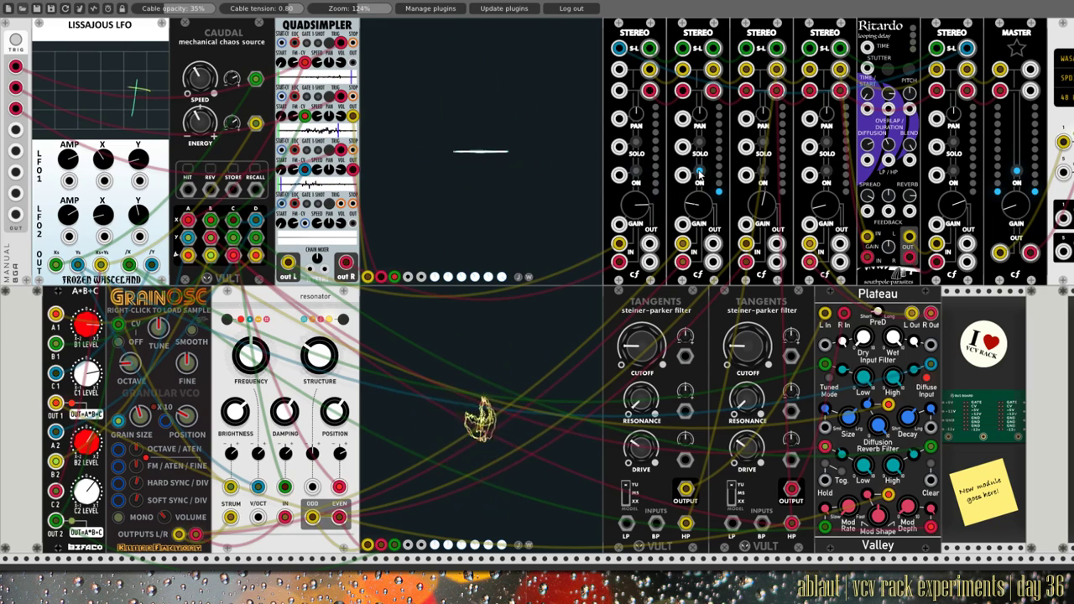
Send GrainOsc's output into the Stereo mixer's second channel IN jack.
left_click_drag(682, 261, 684, 263)
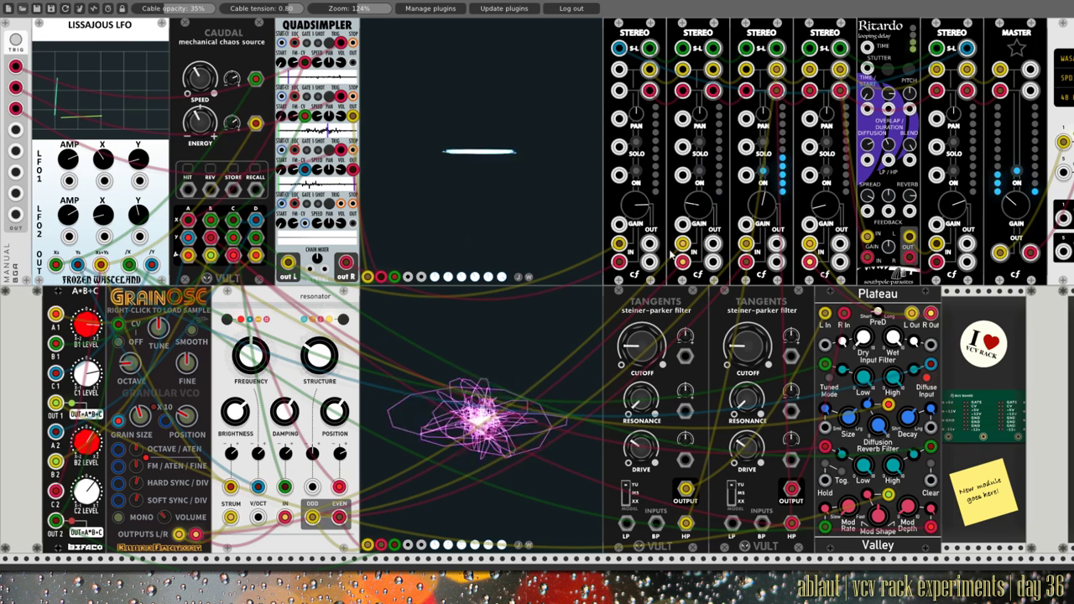
After checking the Resonator's mode and undoing a trial input cable, patch the second Tangents output into Stereo channel 3.
right_click(268, 300)
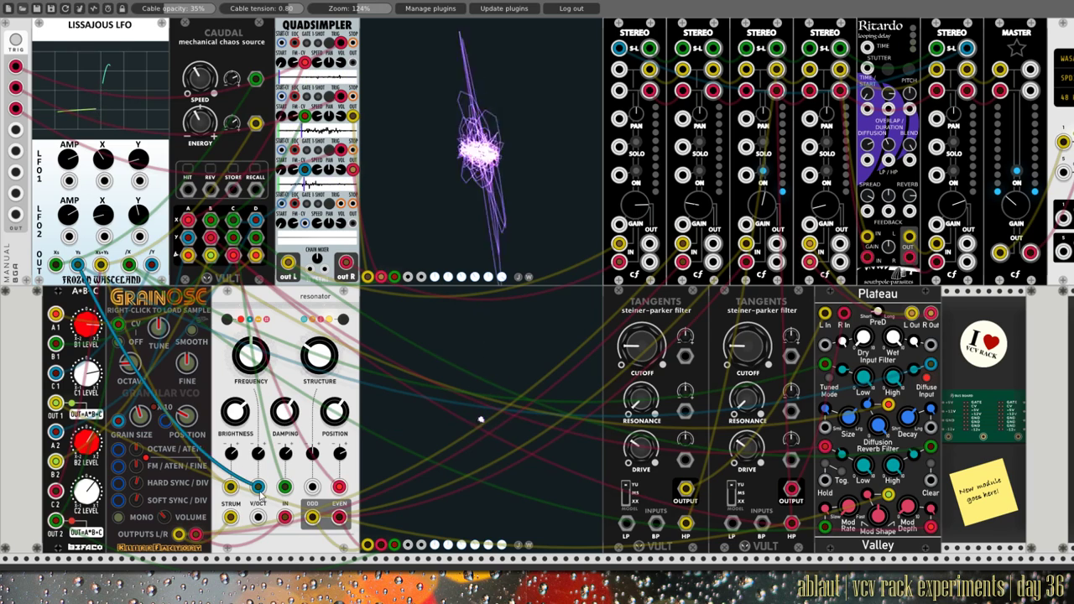
left_click_drag(232, 255, 120, 210)
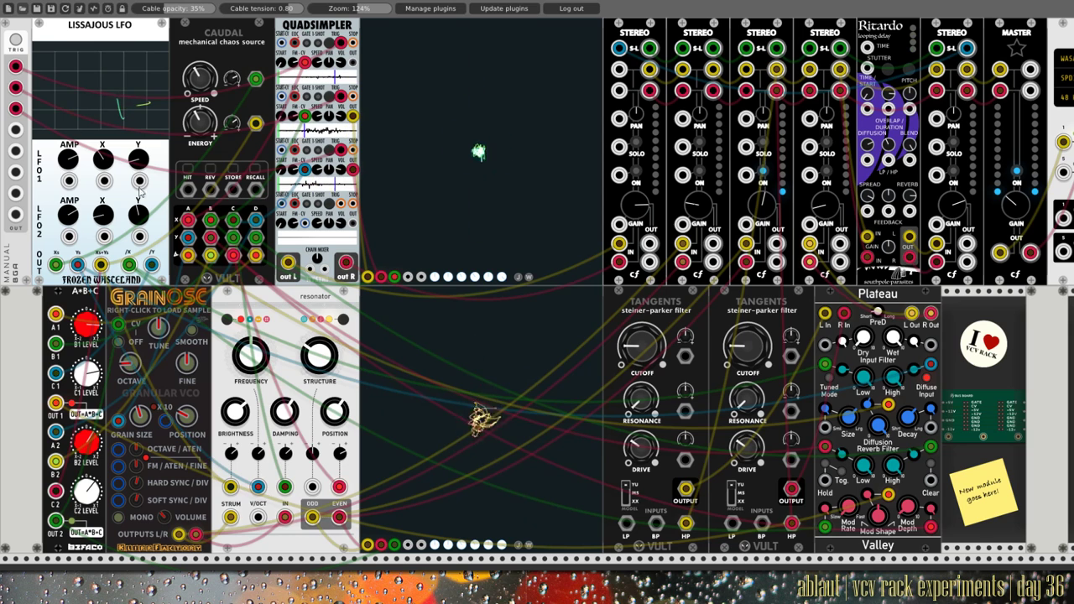
key("ctrl+z")
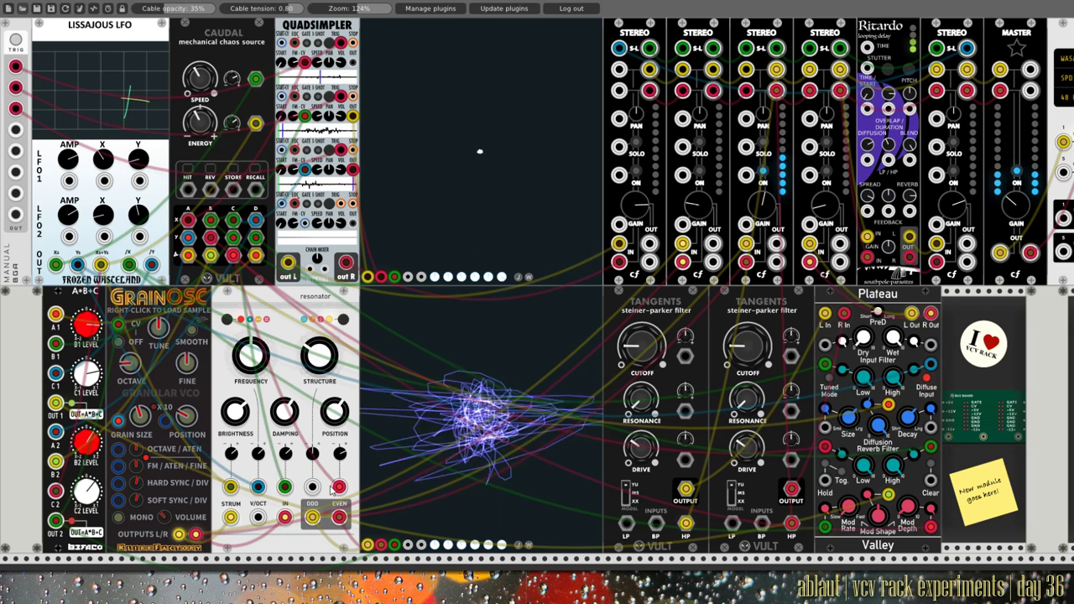
key("ctrl+z")
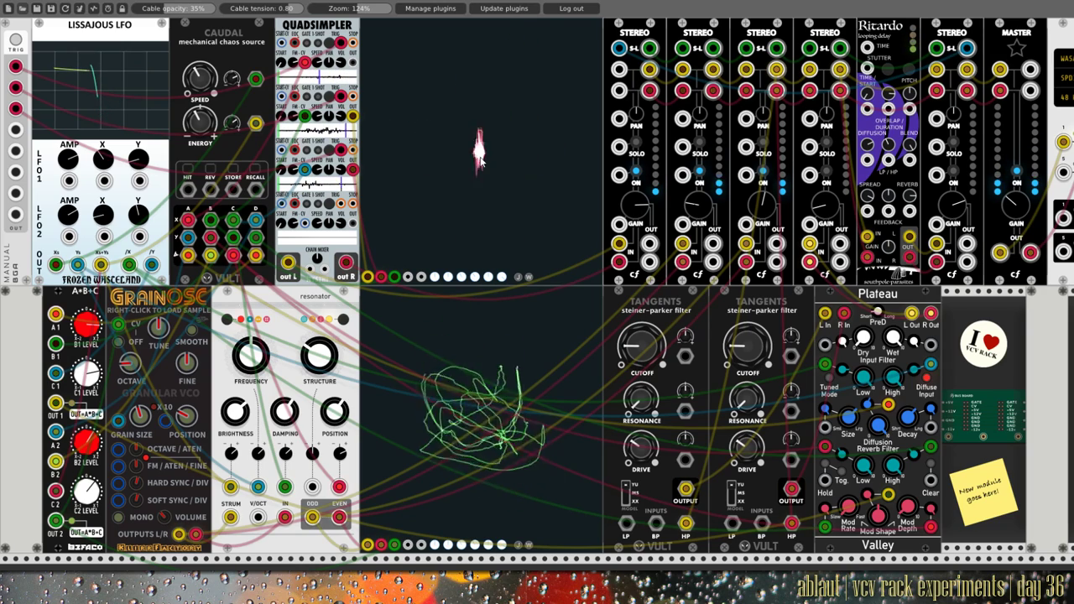
left_click_drag(791, 489, 776, 91)
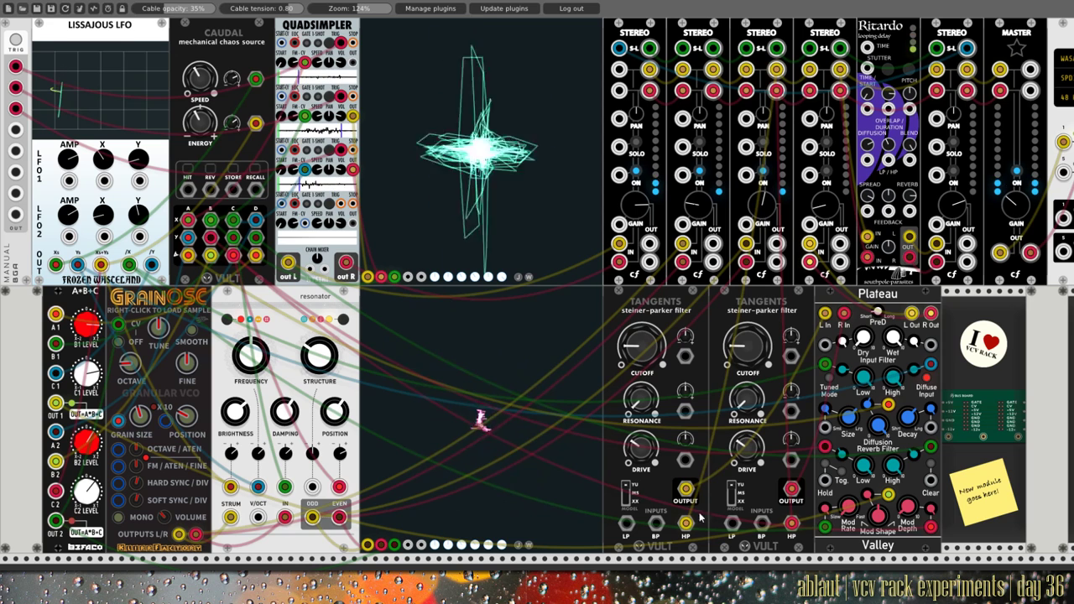
Patch the first Tangents HP output into the third Stereo channel's IN jack.
left_click_drag(777, 90, 791, 525)
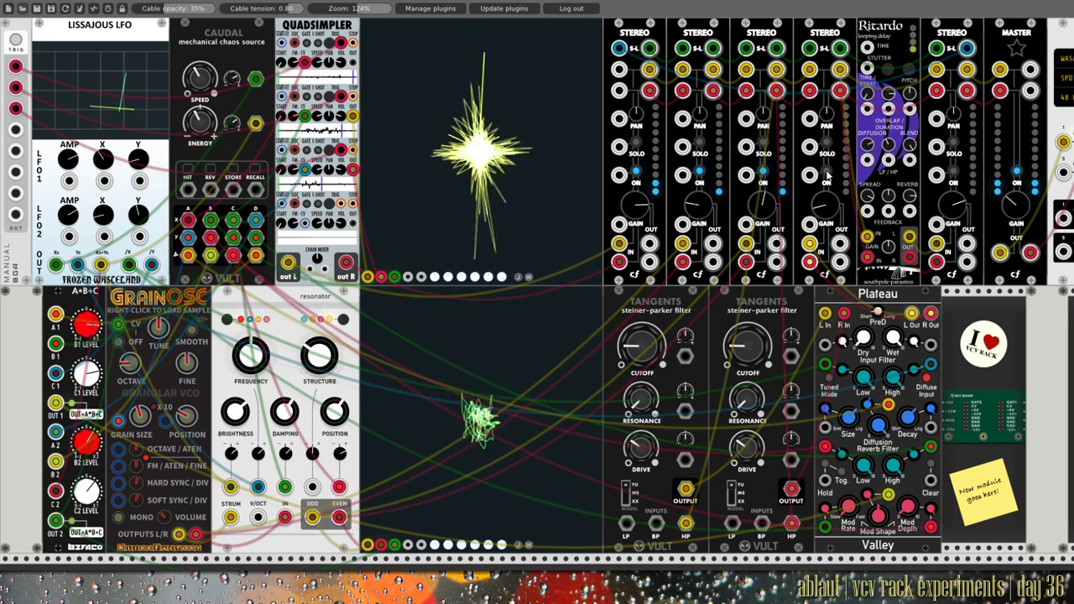
Switch off the ON button on the fourth Stereo channel strip.
left_click(825, 178)
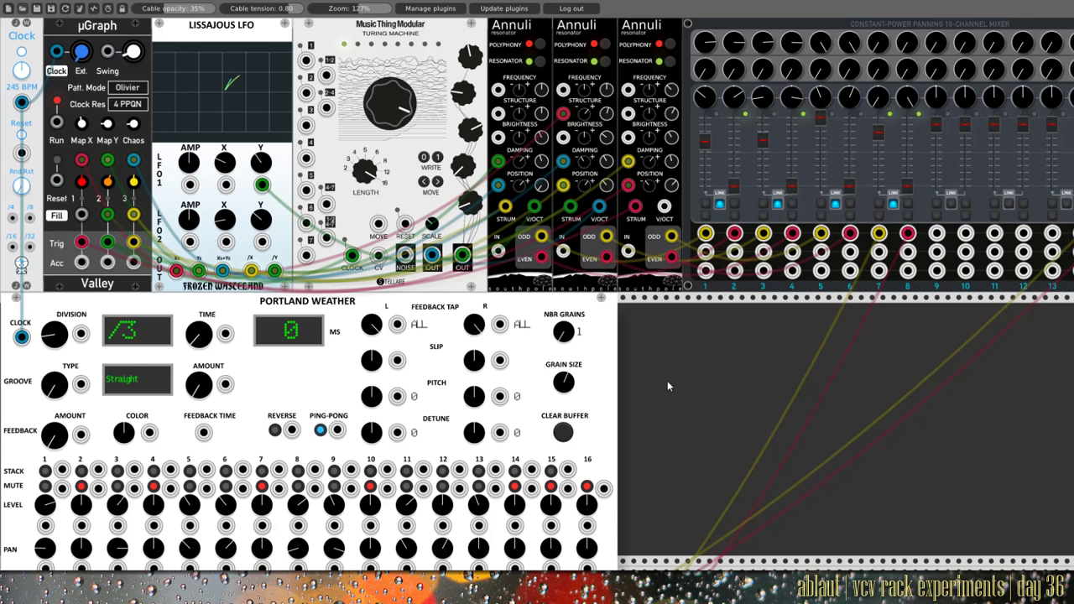
scroll(667, 380, "down", 6)
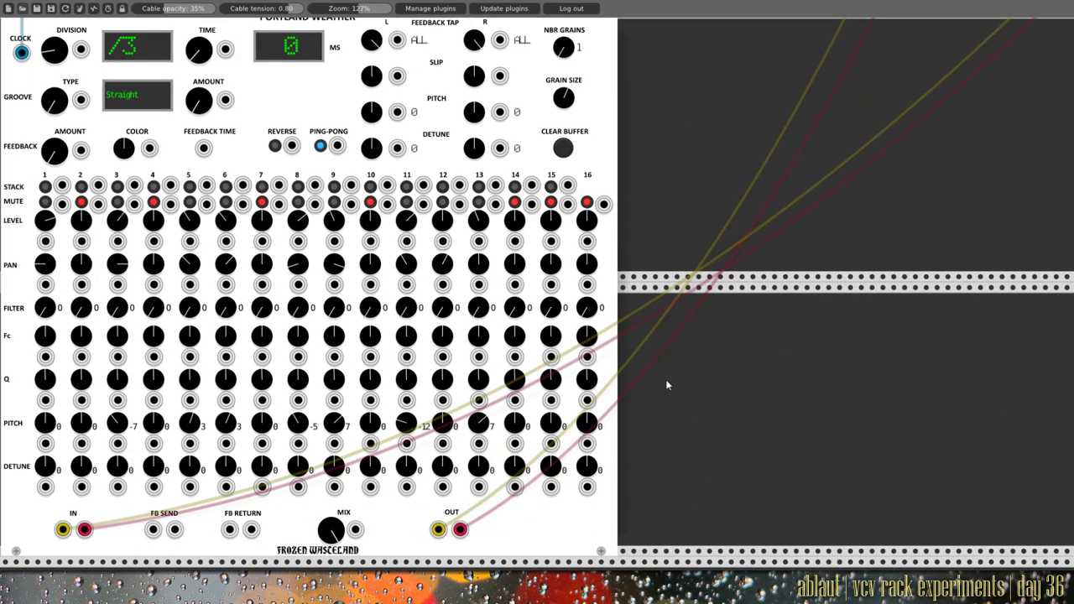
scroll(666, 384, "up", 1)
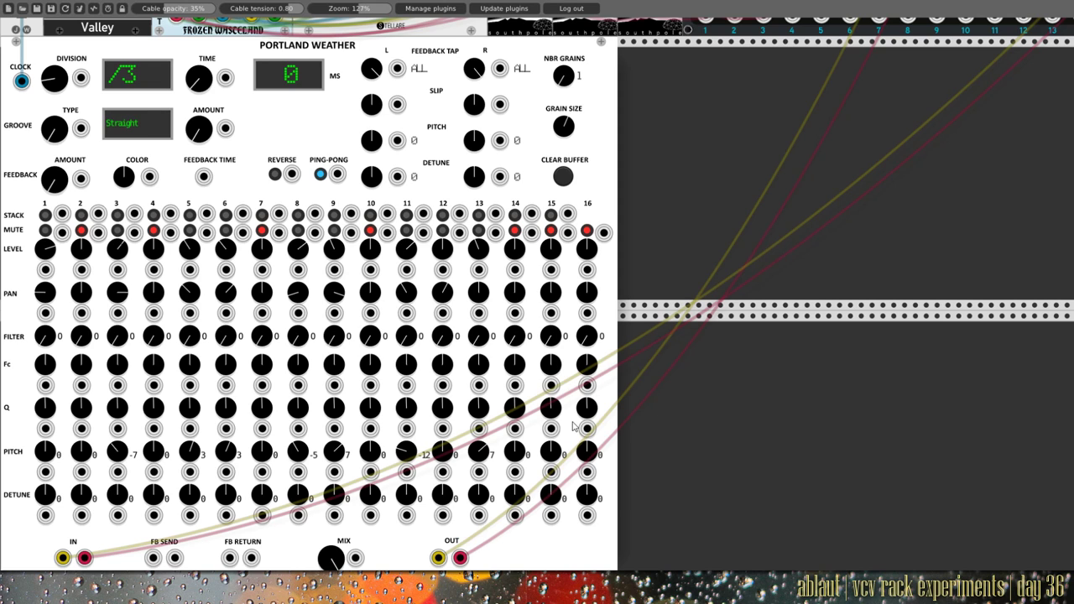
scroll(574, 427, "down", 1)
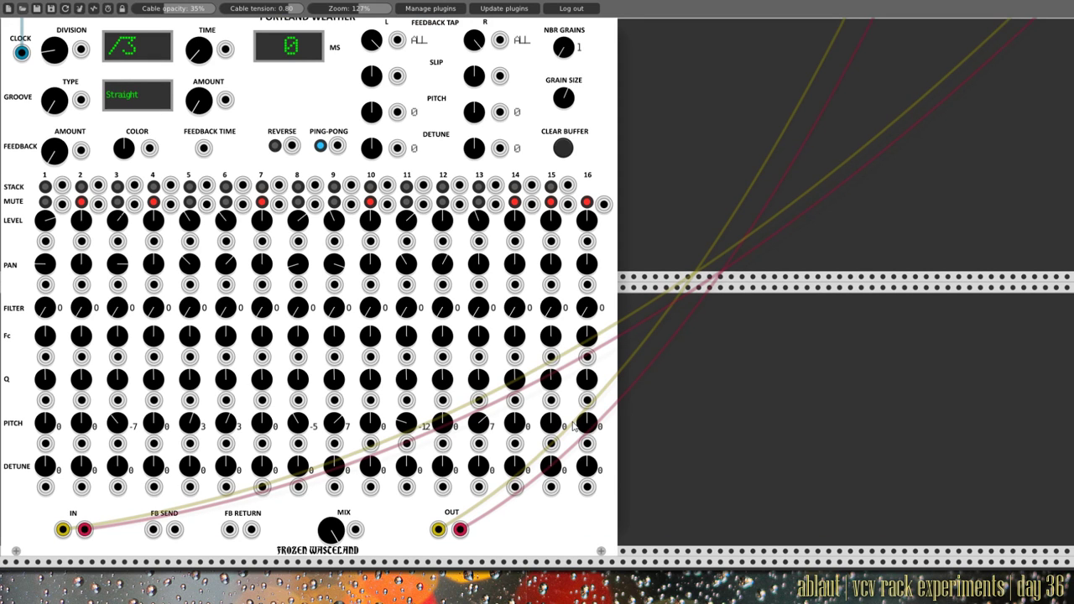
scroll(574, 427, "up", 2)
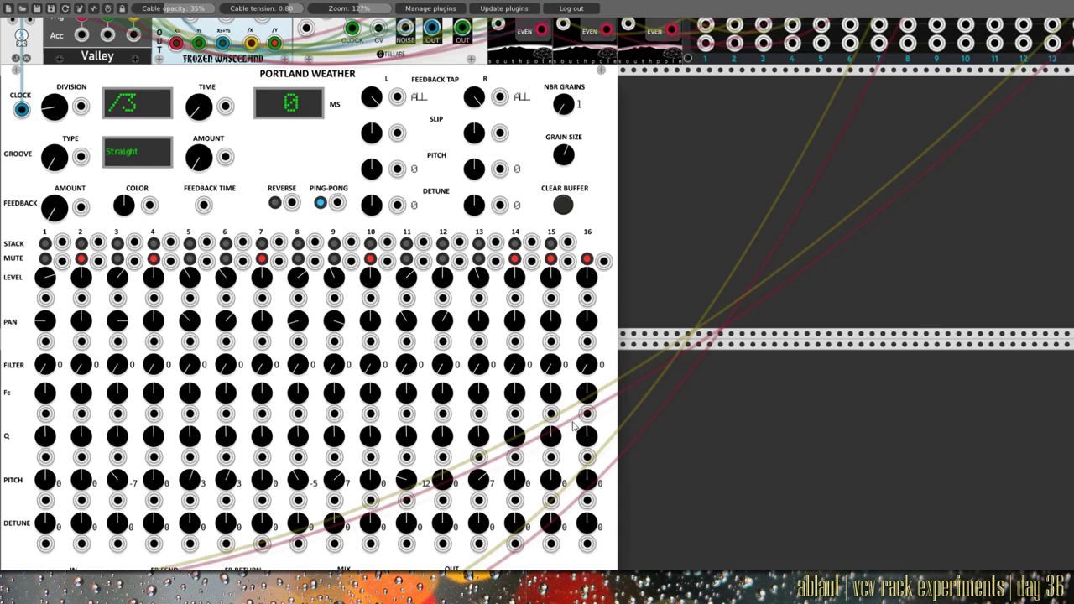
scroll(574, 427, "down", 1)
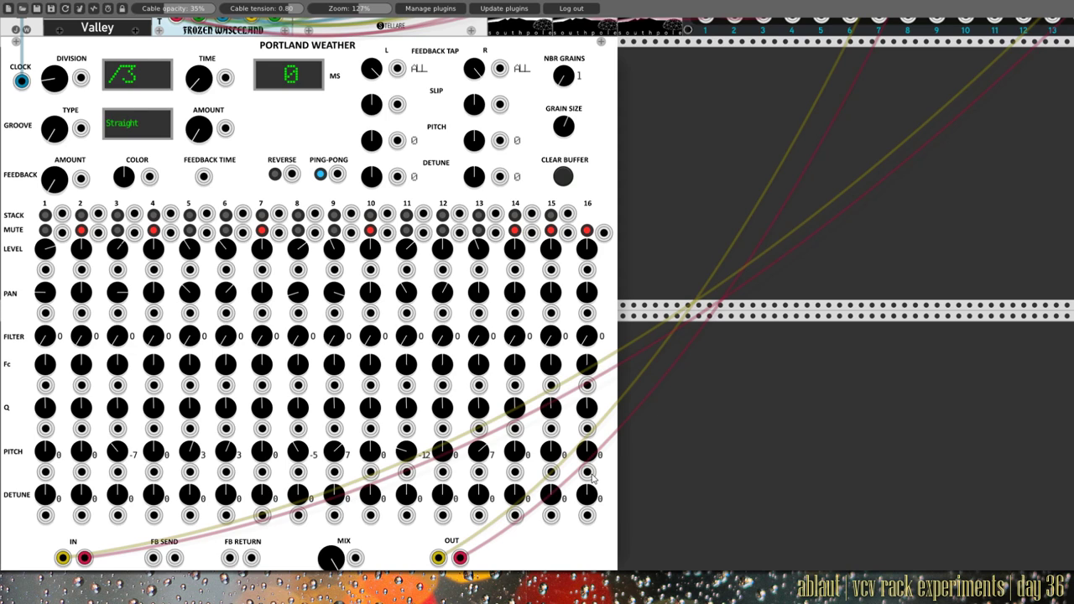
scroll(593, 477, "up", 6)
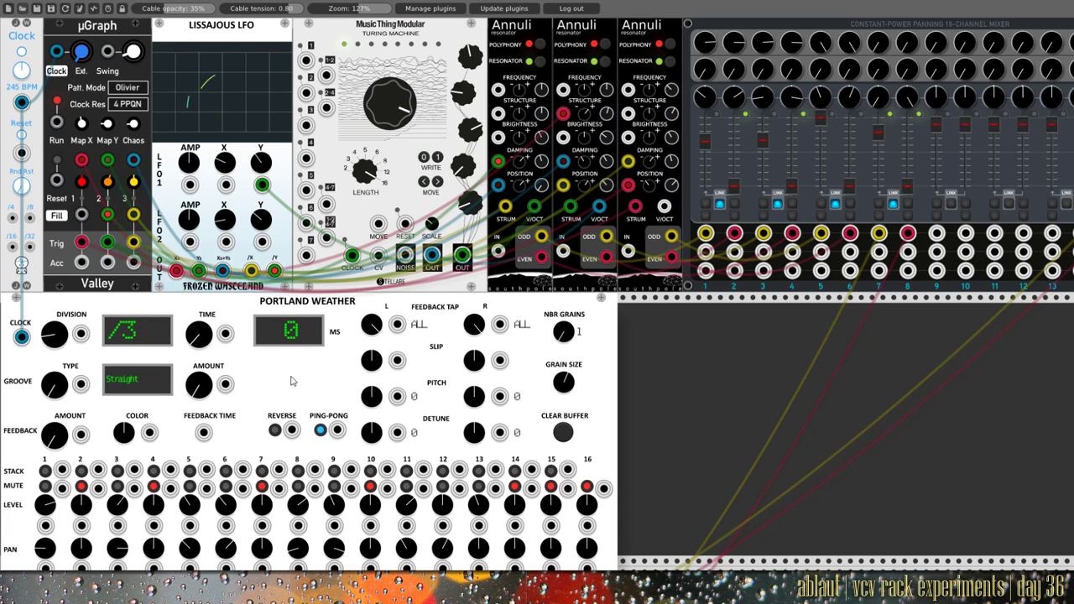
scroll(291, 381, "down", 5)
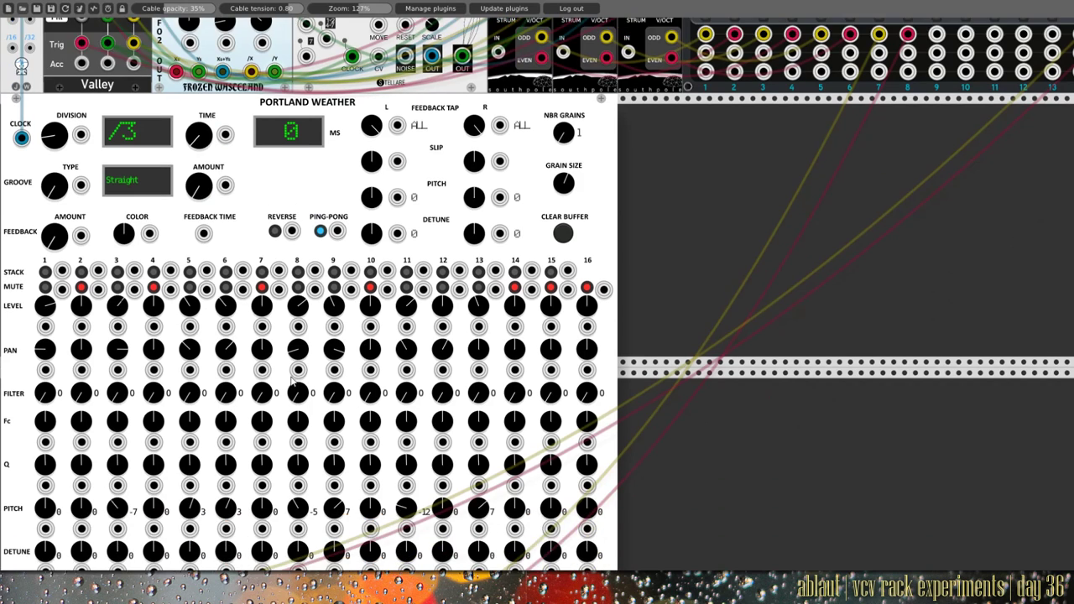
scroll(292, 382, "down", 1)
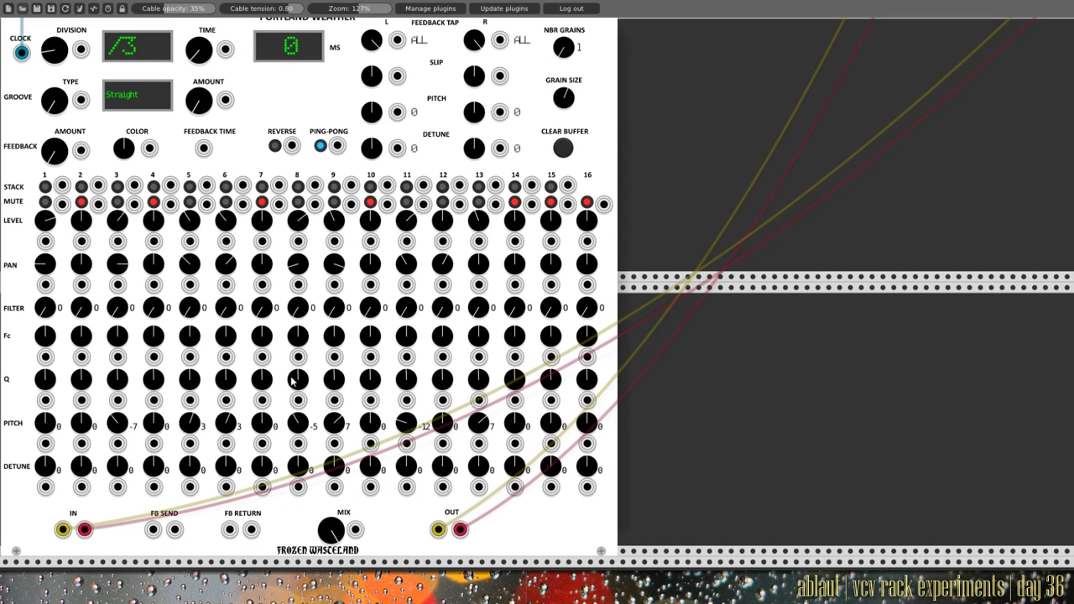
scroll(291, 381, "up", 1)
scroll(291, 381, "down", 1)
scroll(291, 381, "up", 6)
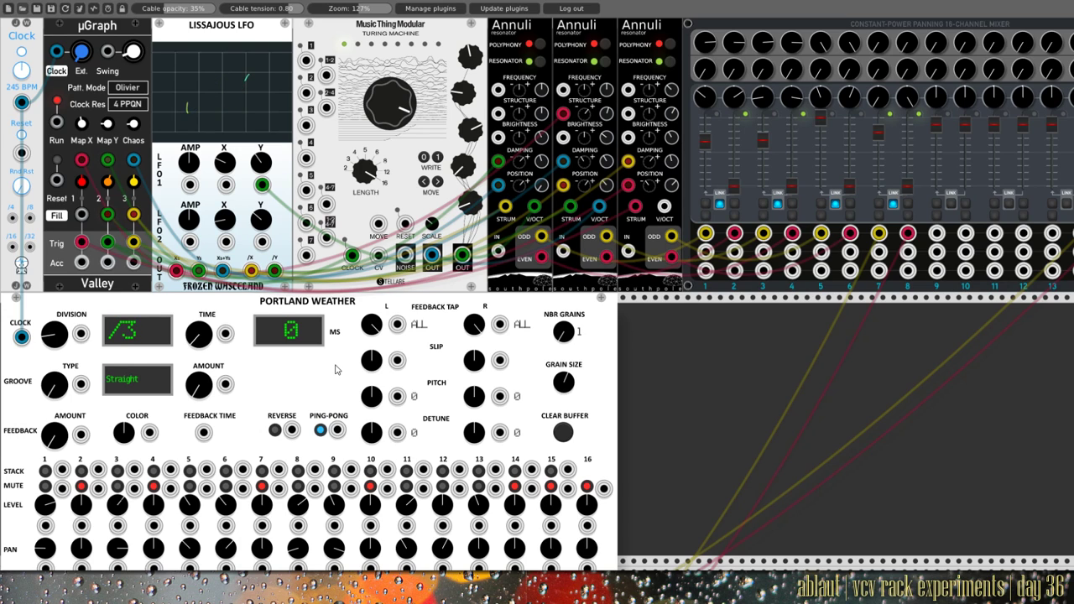
scroll(335, 369, "down", 5)
scroll(334, 369, "down", 2)
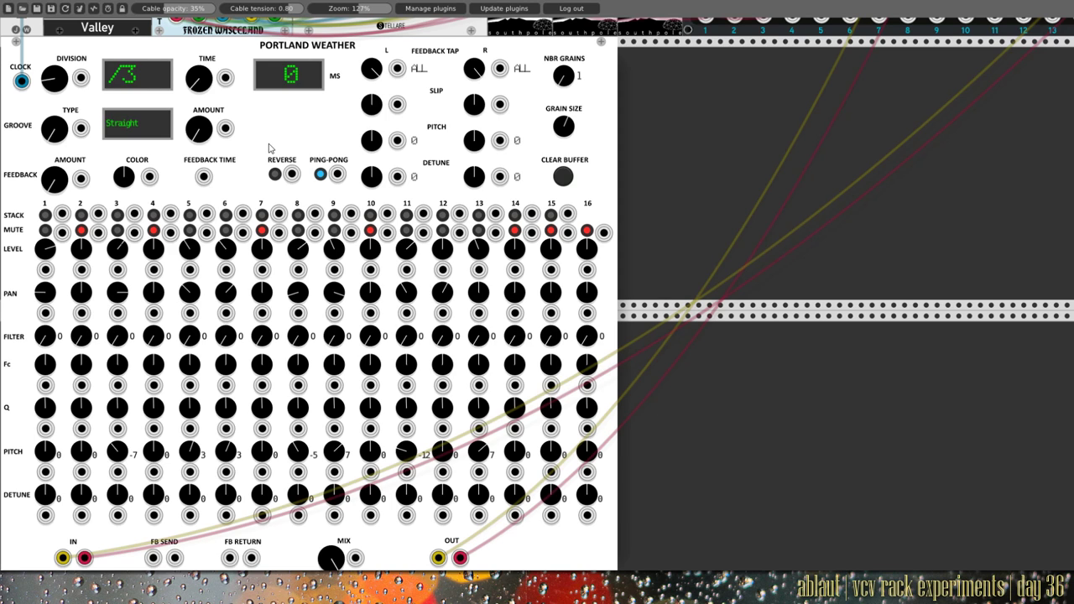
scroll(268, 147, "up", 6)
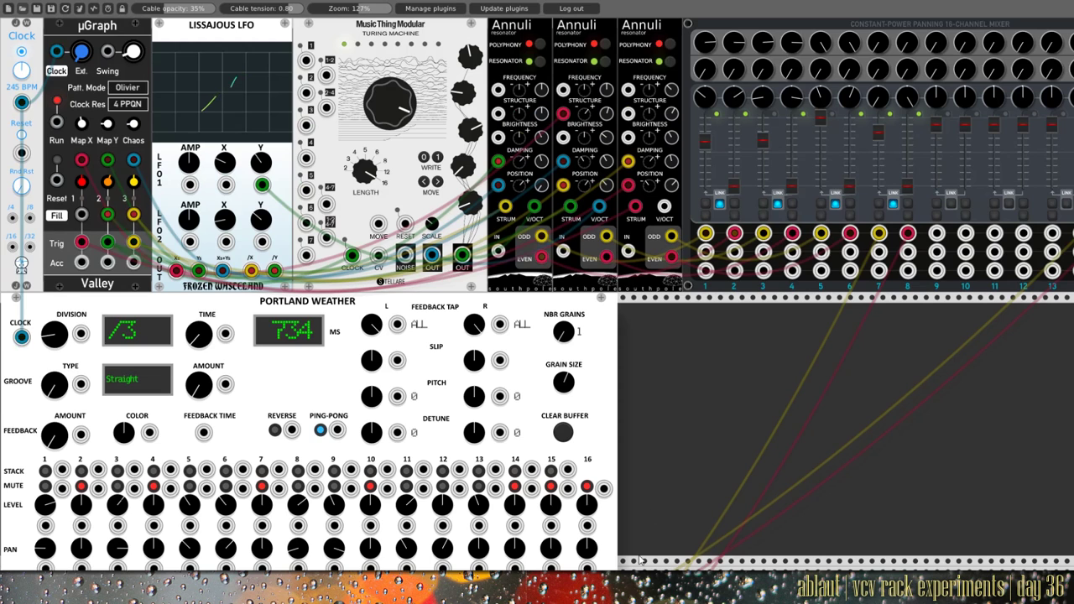
Set the VCV Audio module's driver to WASAPI and its output device to the SPDIF Interface.
scroll(23, 55, "right", 5)
scroll(737, 142, "right", 6)
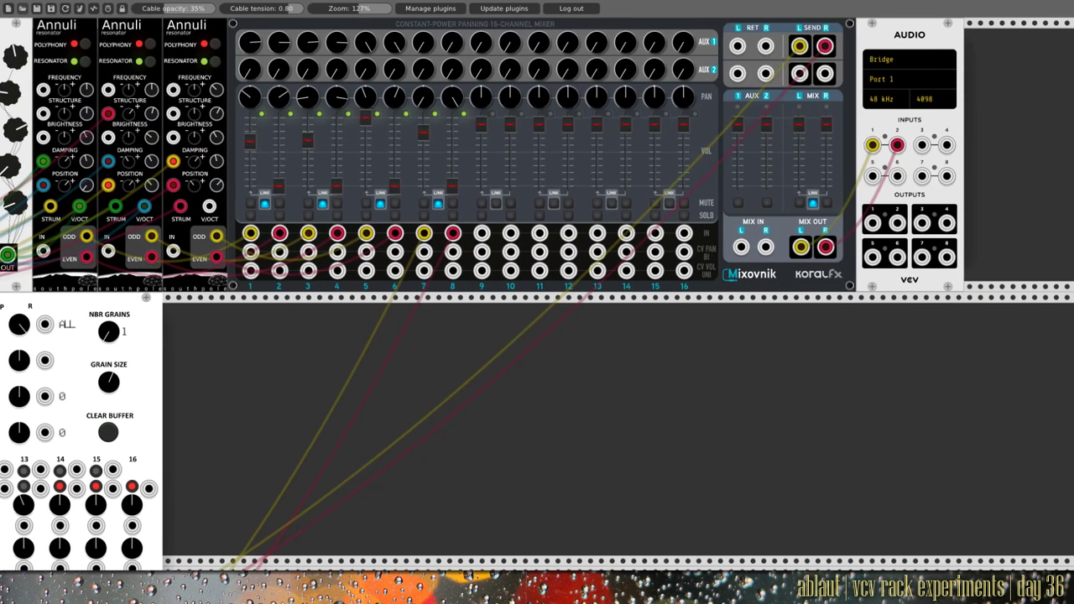
left_click(876, 59)
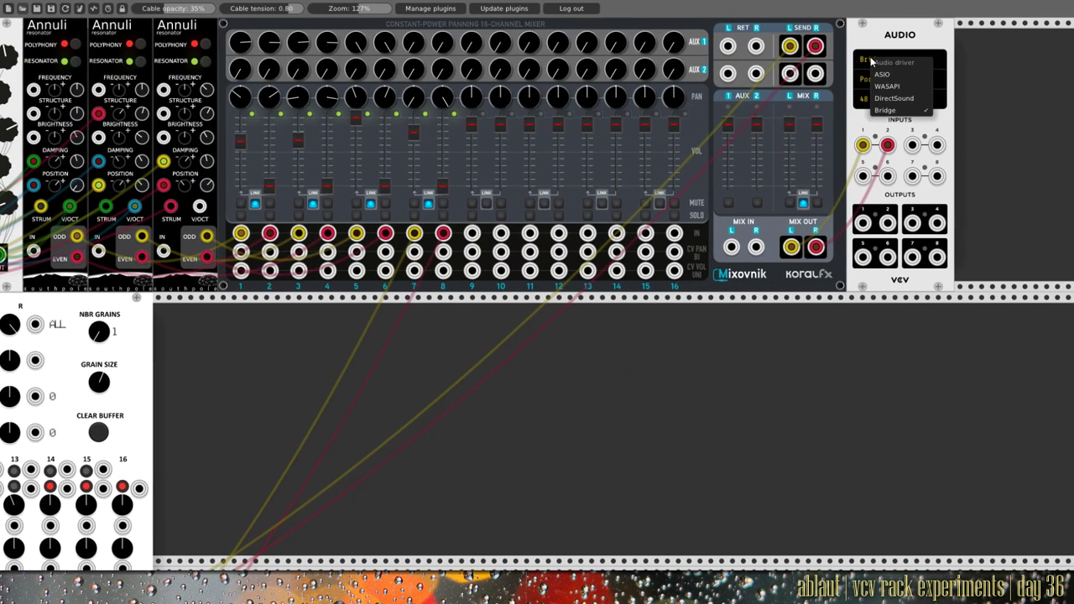
left_click(881, 79)
left_click(881, 79)
left_click(881, 107)
scroll(939, 411, "left", 10)
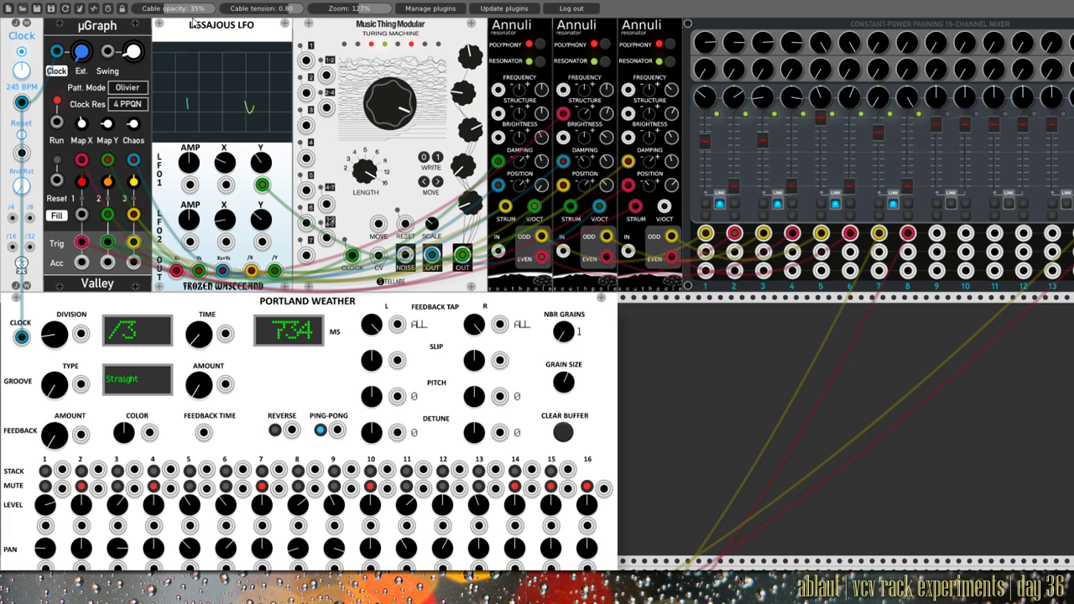
Turn on the toolbar power meter and survey each module's mS processing-time readout across the rack.
left_click(109, 10)
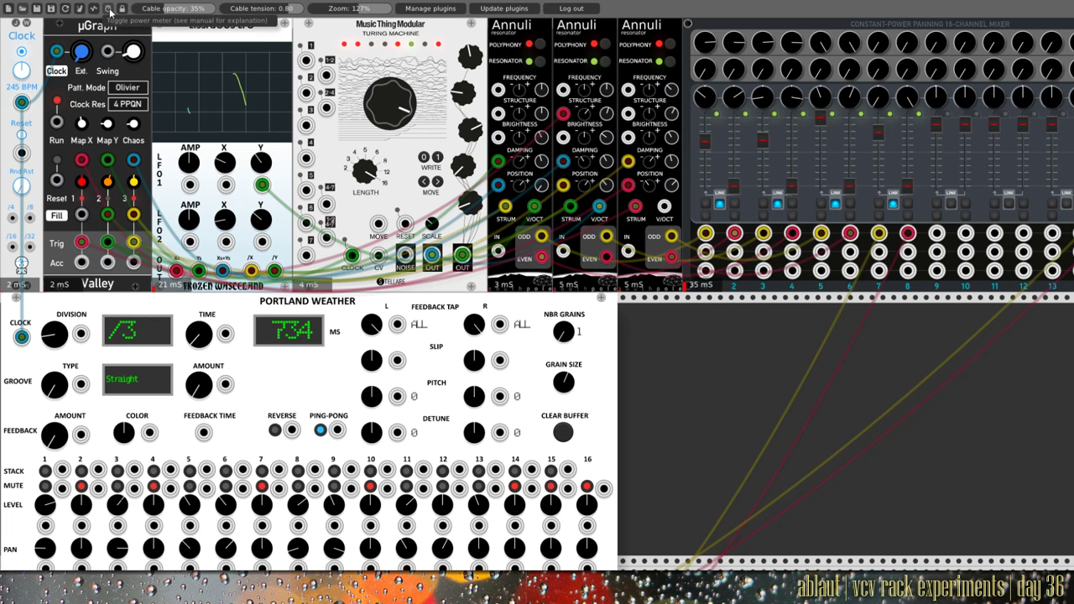
scroll(203, 135, "down", 4)
scroll(204, 135, "down", 4)
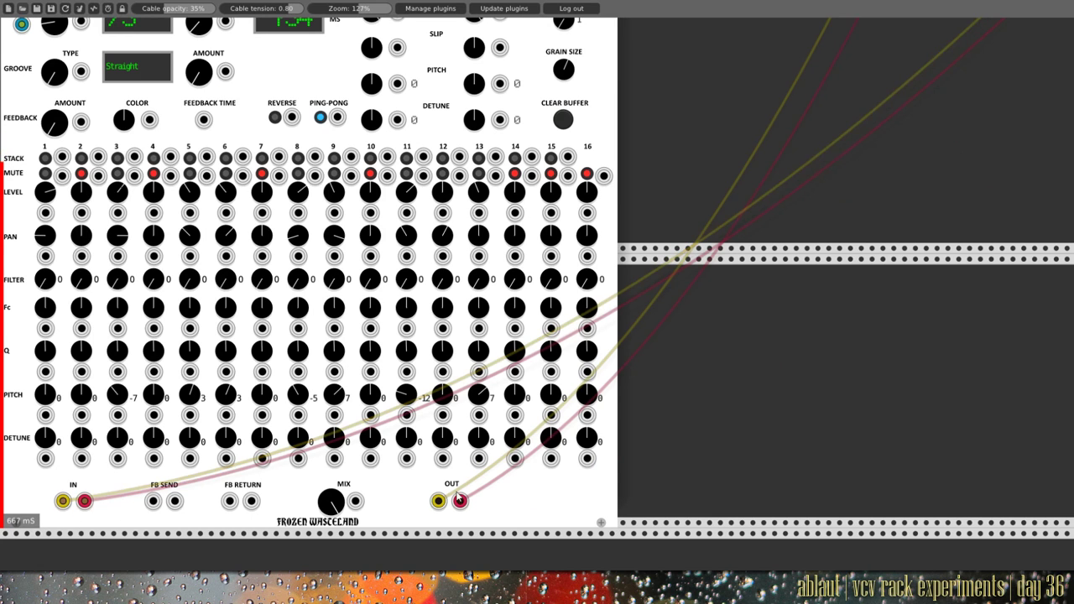
scroll(435, 537, "up", 9)
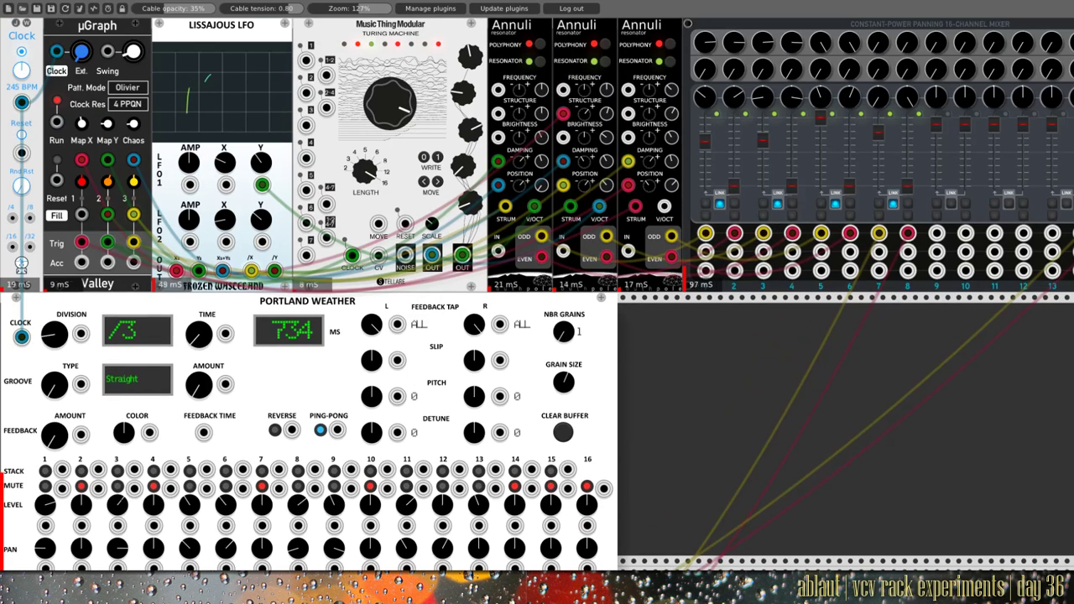
scroll(673, 385, "right", 10)
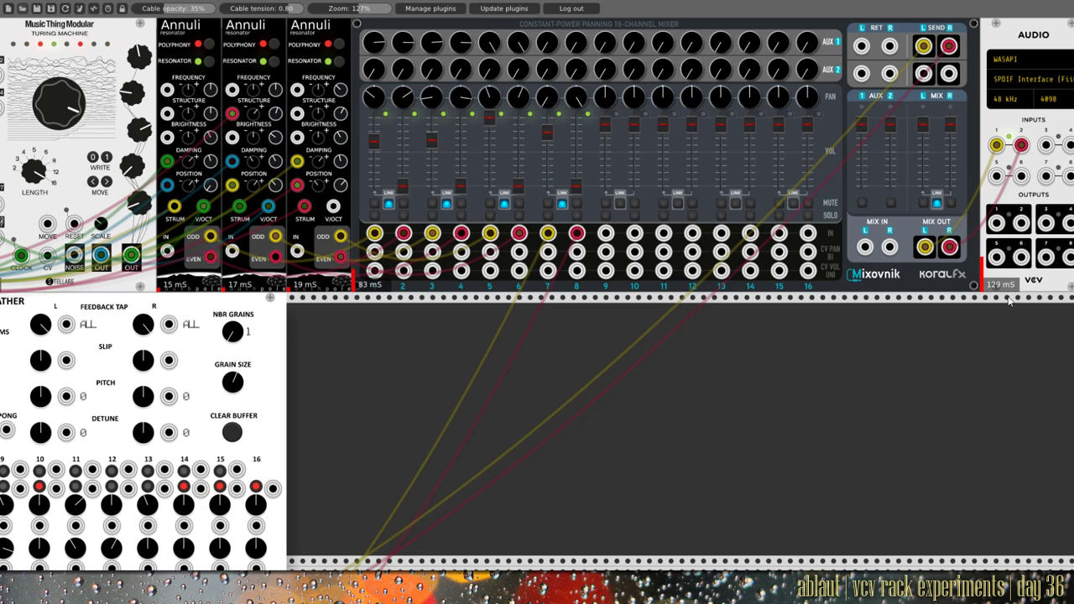
scroll(824, 560, "left", 5)
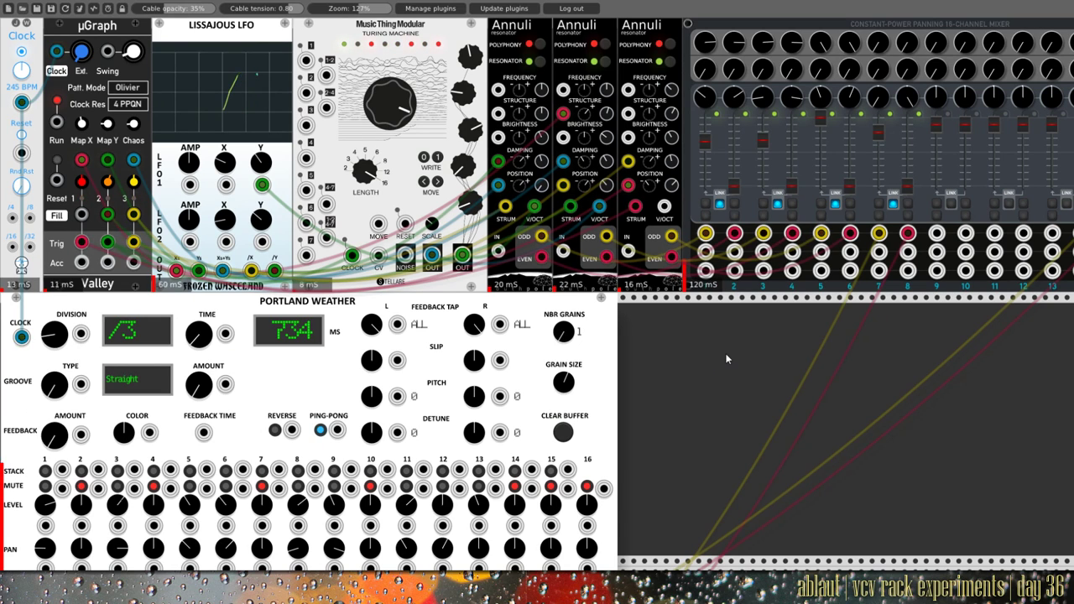
scroll(730, 354, "down", 8)
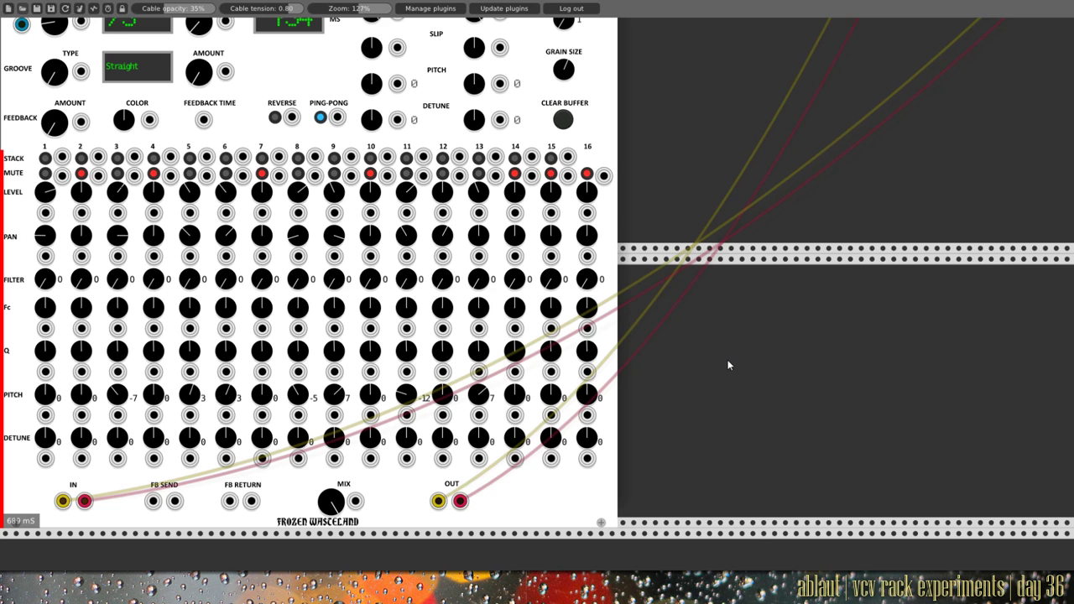
scroll(729, 365, "up", 5)
scroll(729, 365, "down", 4)
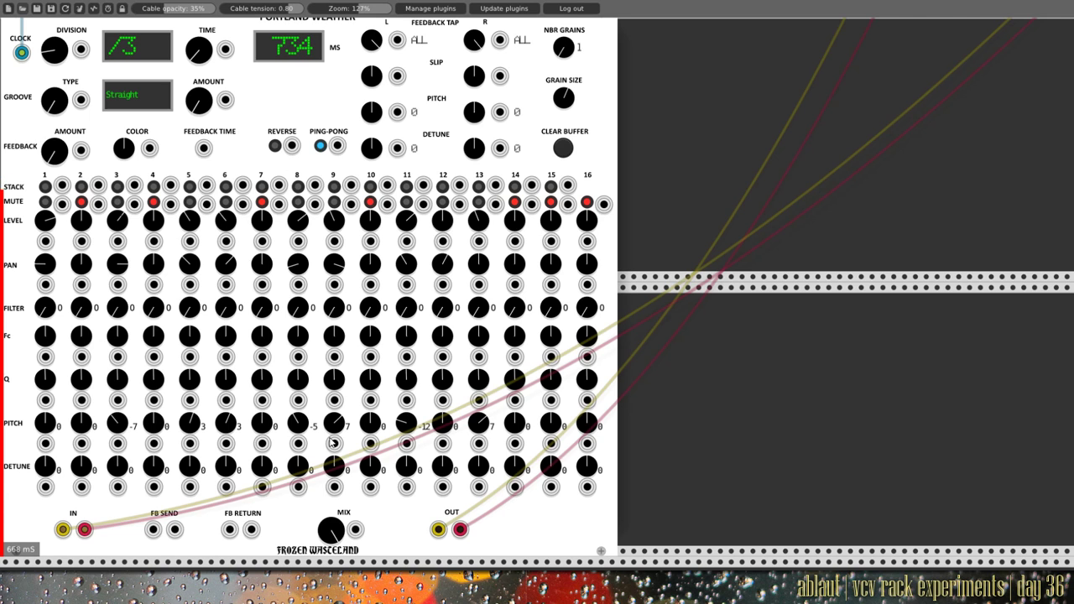
scroll(332, 443, "up", 10)
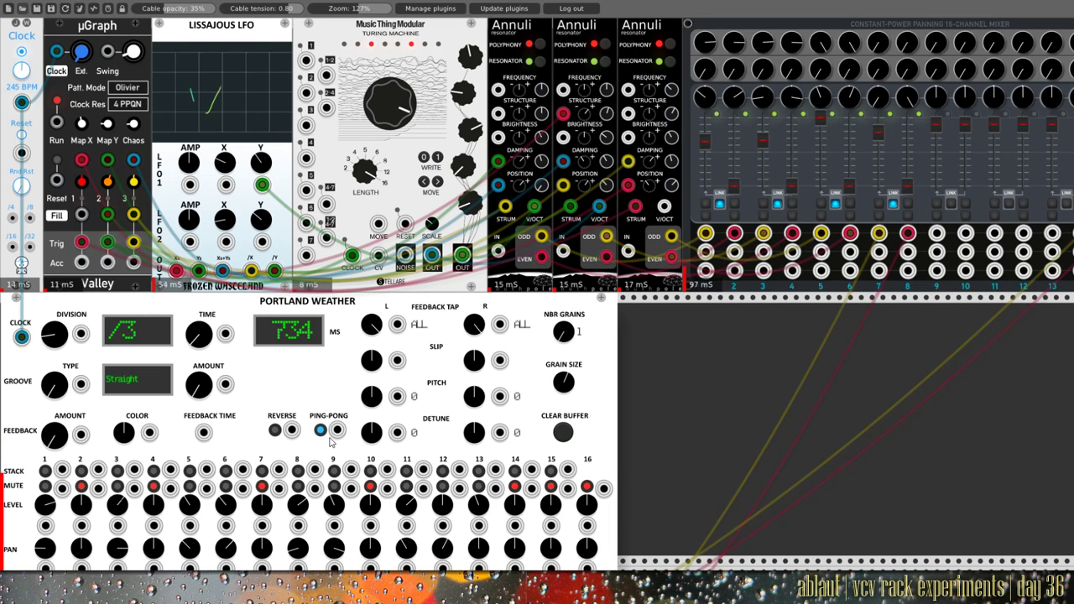
Cable the 245 BPM Clock output to Portland Weather's CLOCK input and μGraph's Clock input.
mouse_move(332, 443)
left_mouse_down()
mouse_move(750, 307)
mouse_move(881, 221)
left_mouse_up()
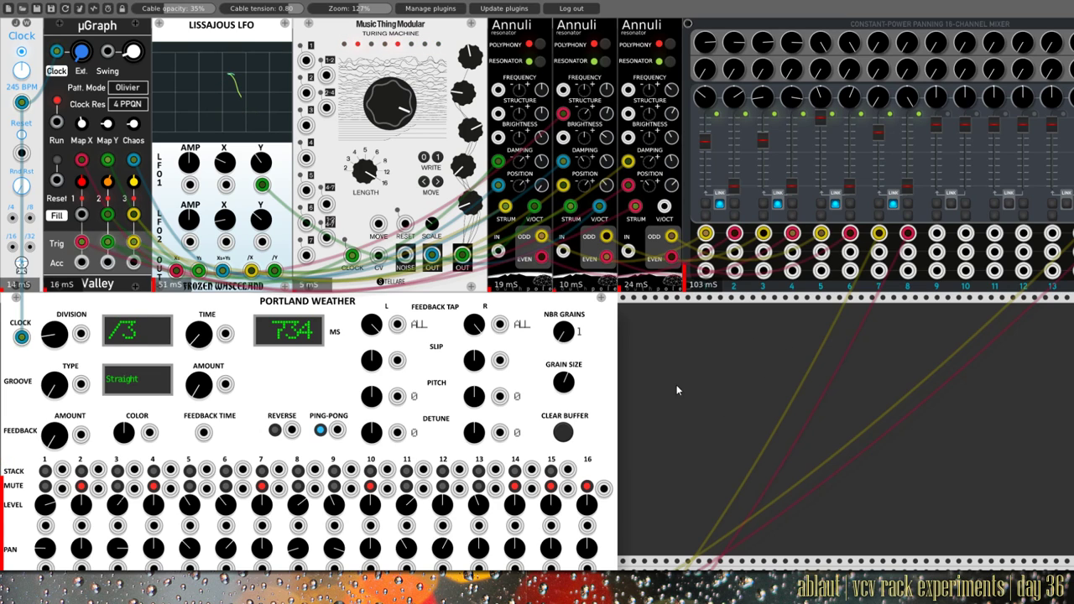
left_click_drag(21, 103, 22, 337)
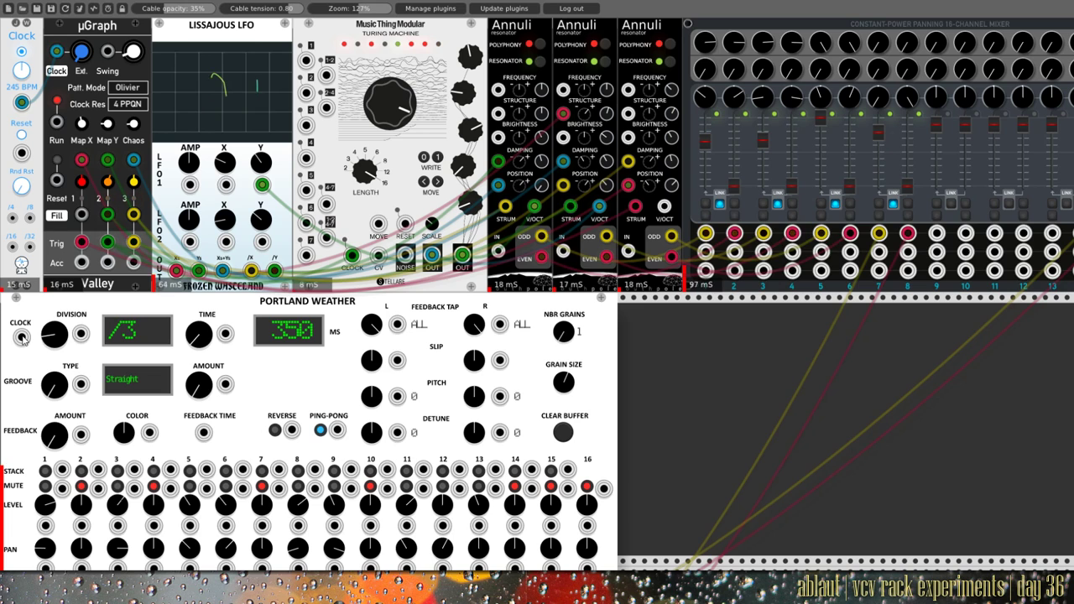
left_click_drag(22, 336, 22, 102)
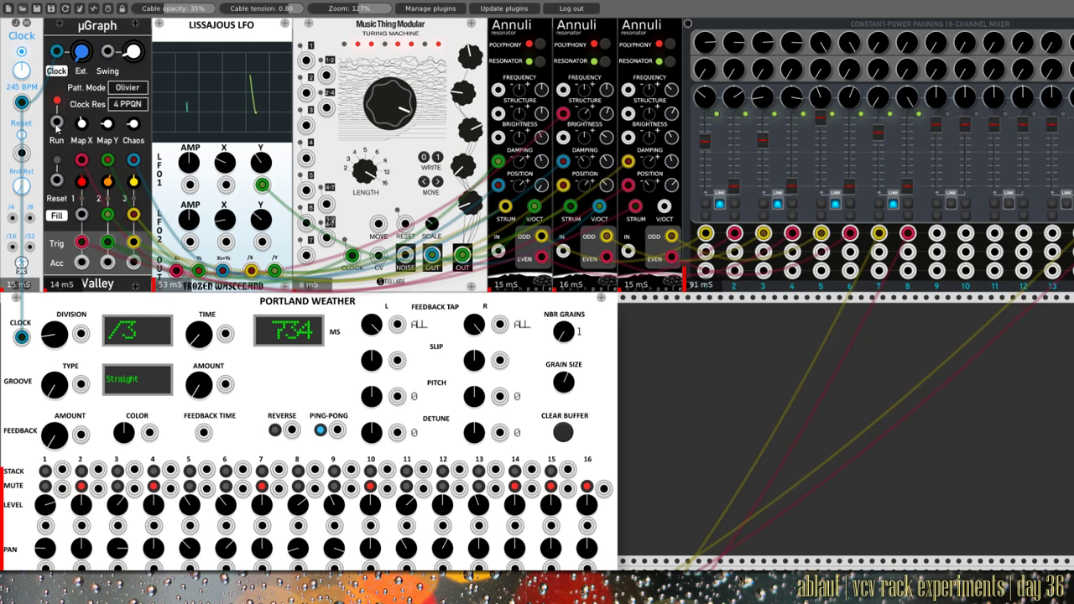
left_click_drag(56, 51, 22, 103)
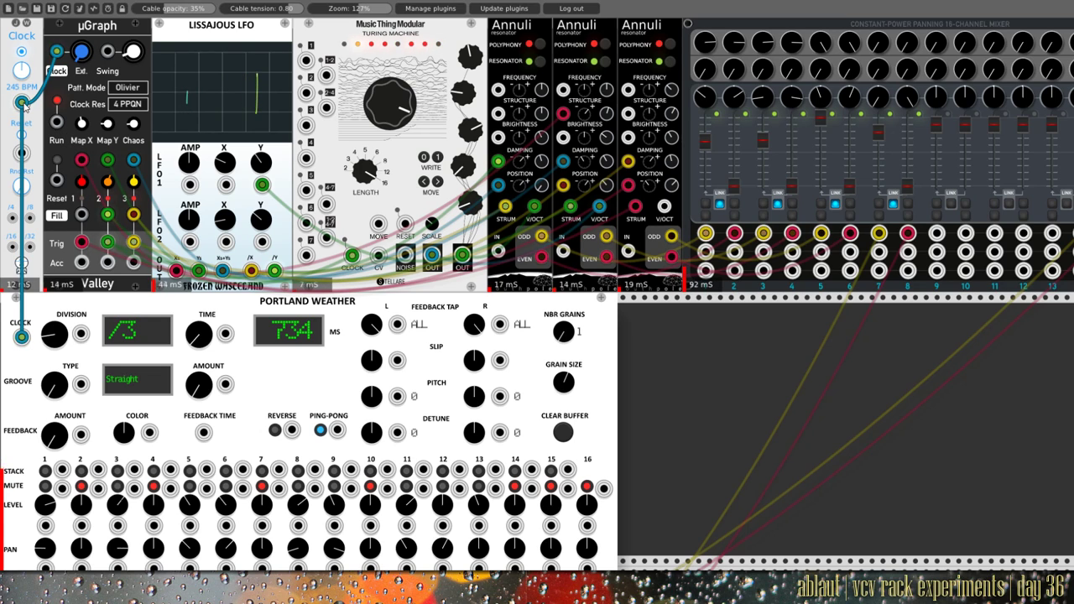
Connect the Clock module's BPM output jack to Portland Weather's CLOCK input.
left_click_drag(15, 345, 16, 349)
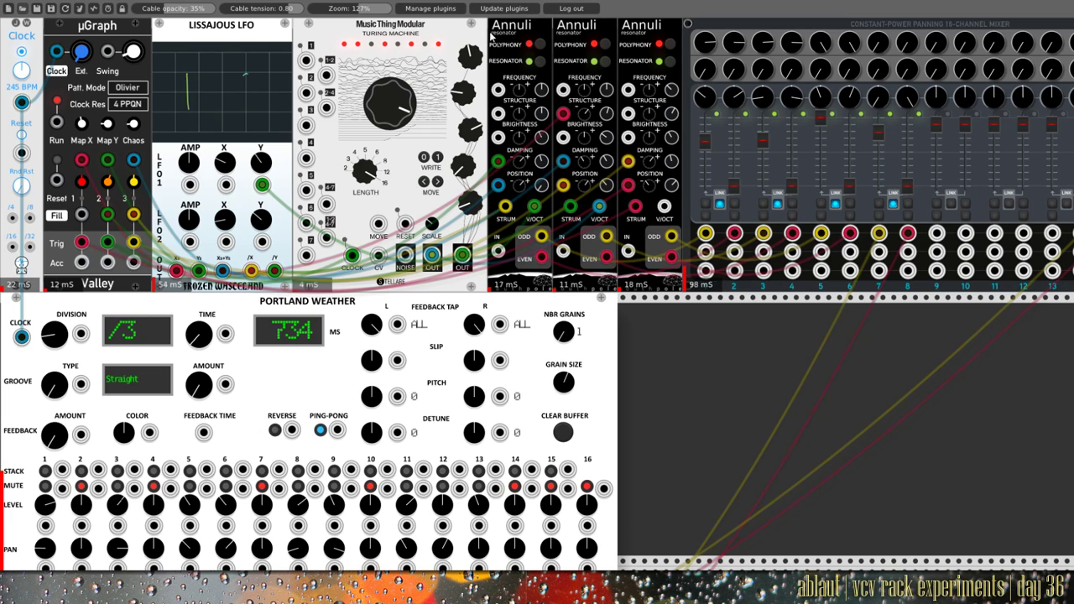
Solo mixer channel 1, patch Annuli Position and V/OCT inputs, and route Annuli 2 ODD to channel 3.
left_click(705, 216)
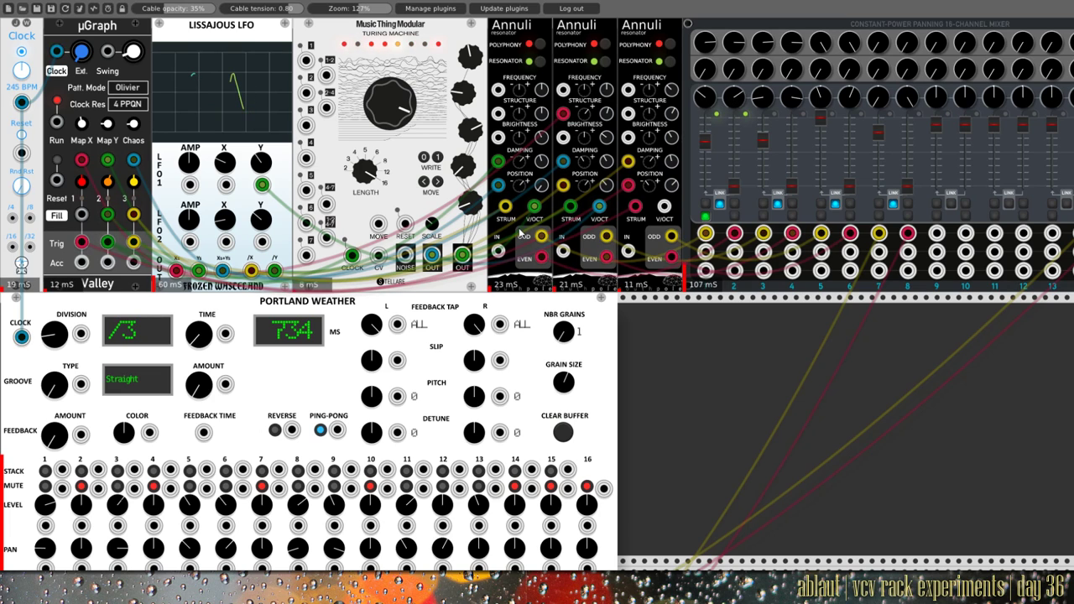
left_click_drag(491, 163, 506, 186)
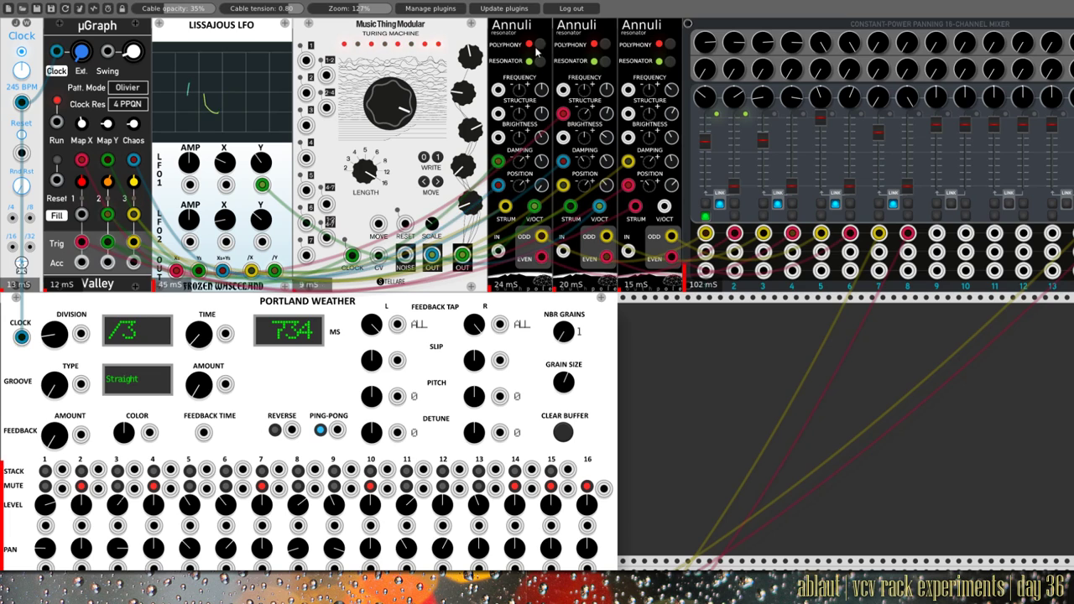
left_click_drag(516, 223, 533, 212)
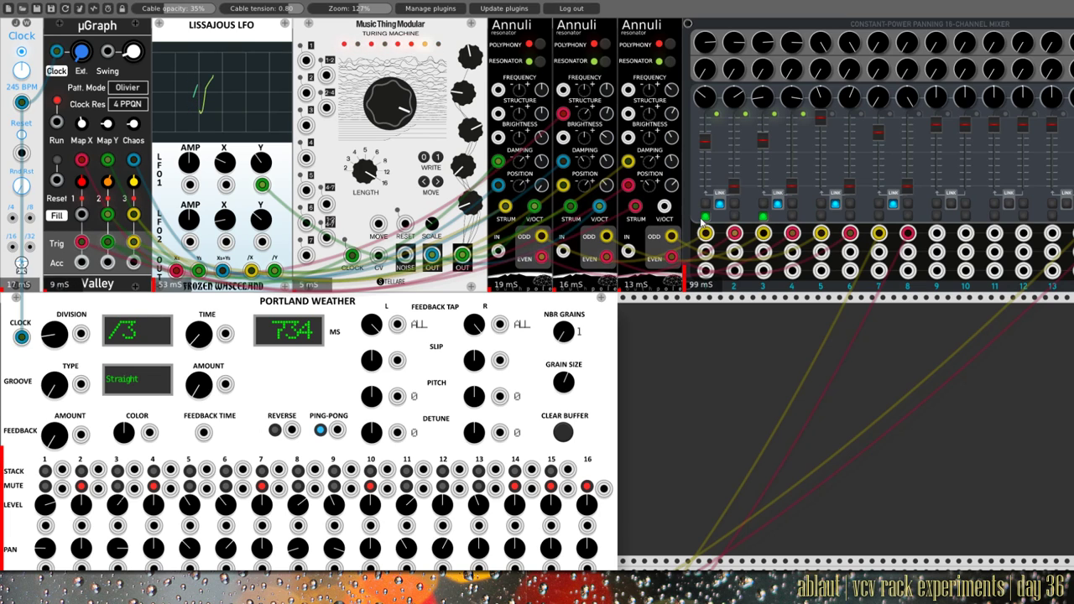
left_click_drag(607, 236, 605, 259)
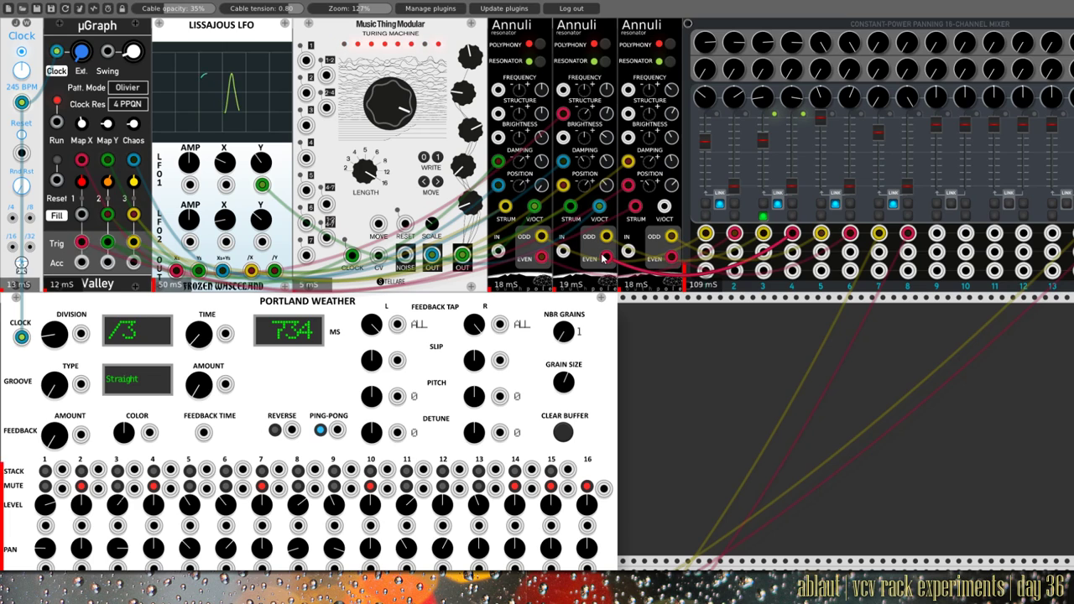
left_click_drag(432, 255, 599, 207)
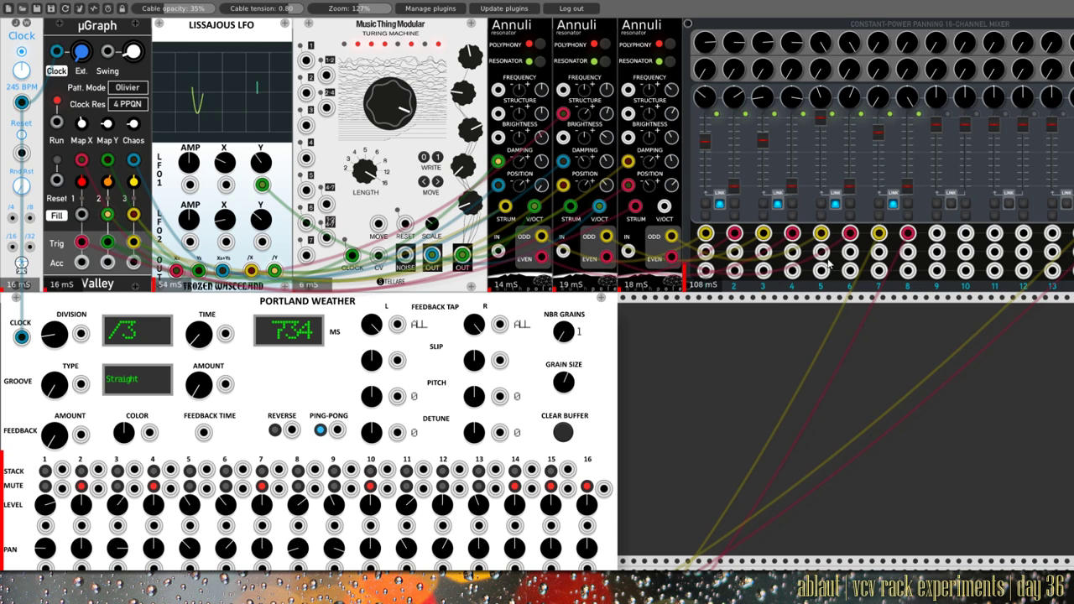
scroll(537, 302, "right", 5)
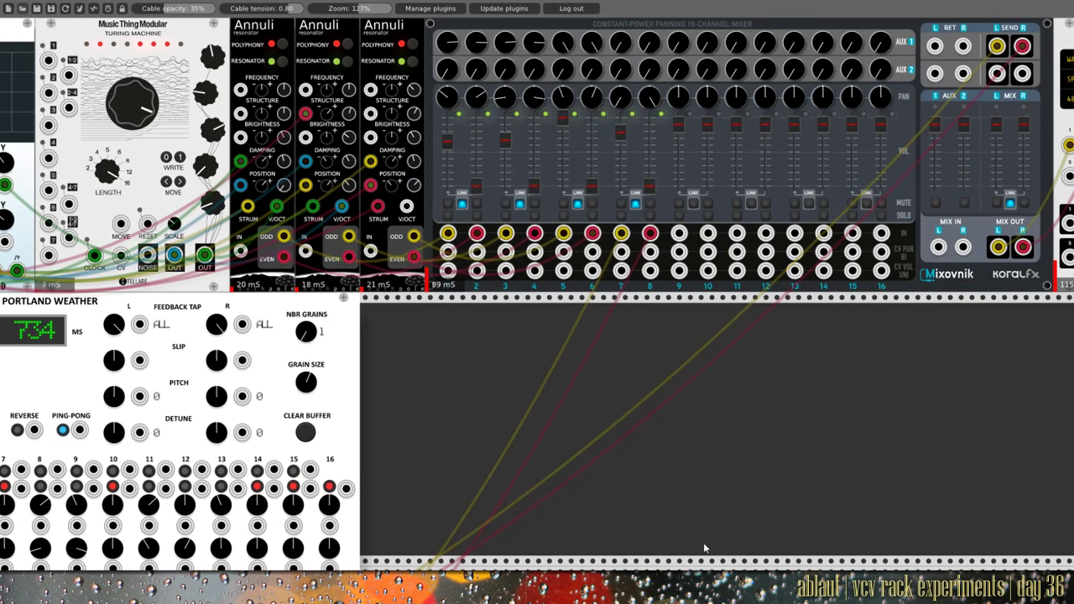
scroll(1005, 53, "left", 2)
scroll(340, 396, "down", 10)
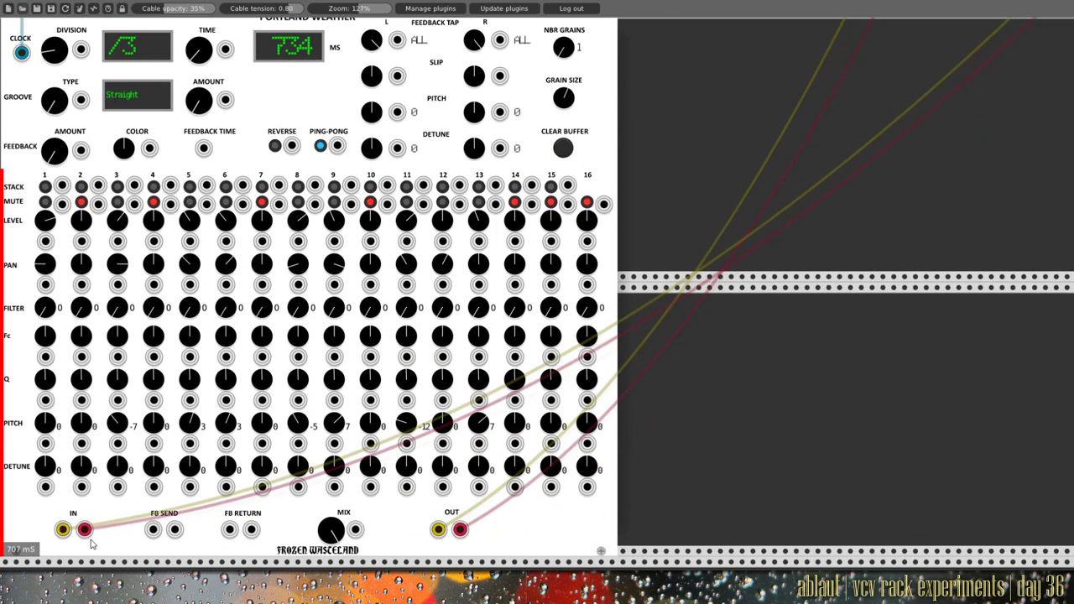
scroll(621, 405, "up", 2)
scroll(621, 401, "up", 8)
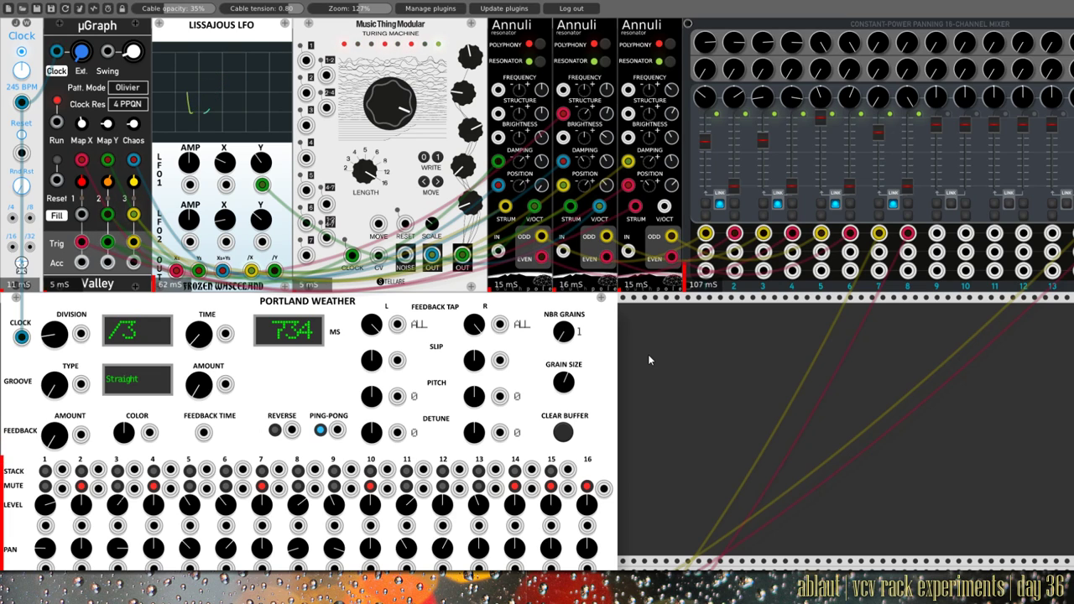
scroll(648, 354, "down", 4)
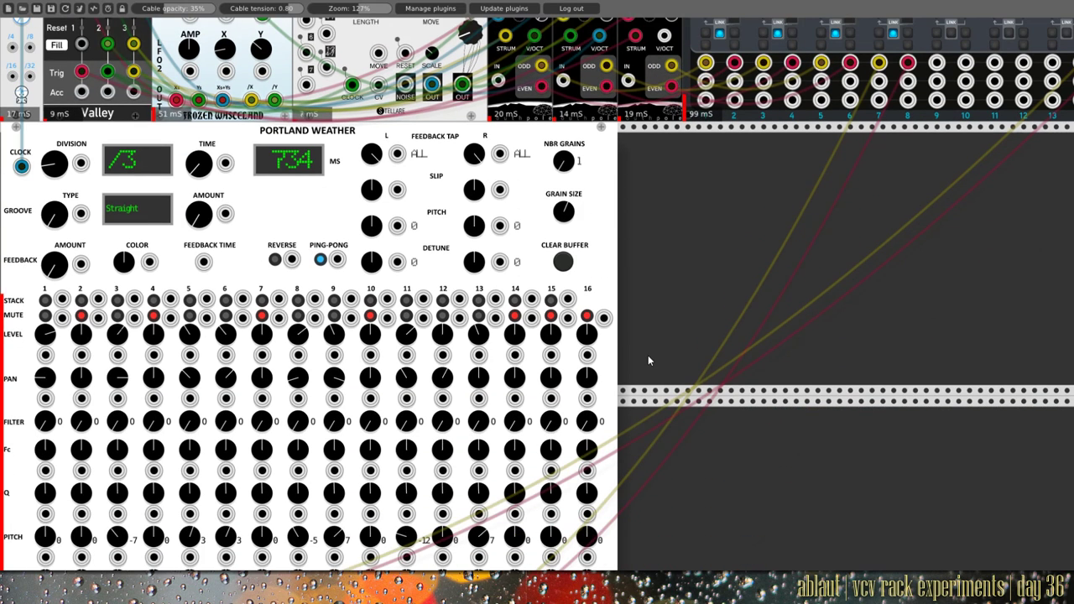
scroll(647, 361, "down", 2)
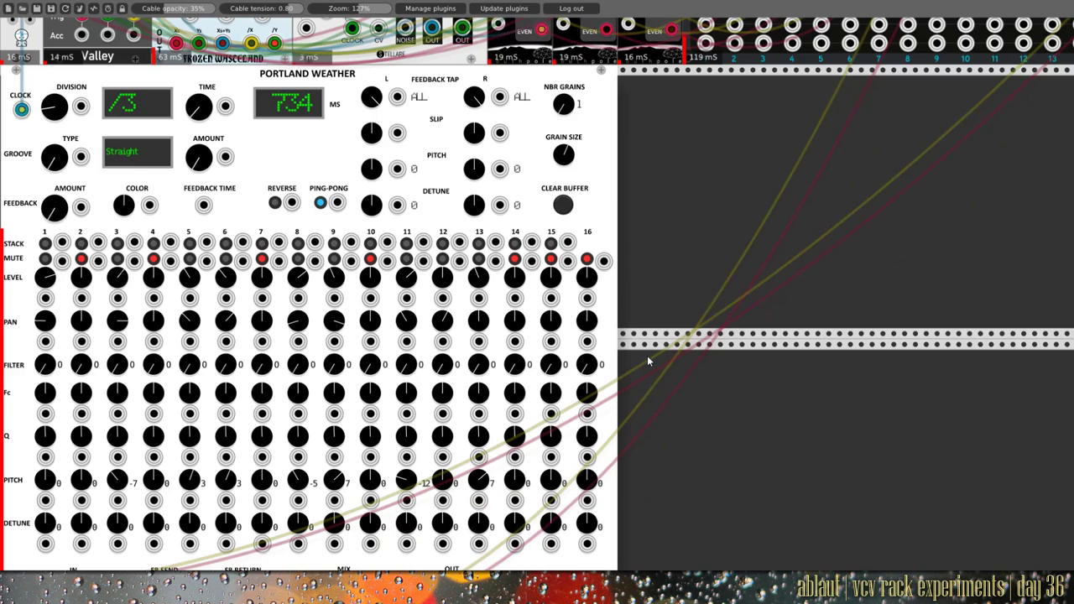
scroll(647, 356, "down", 2)
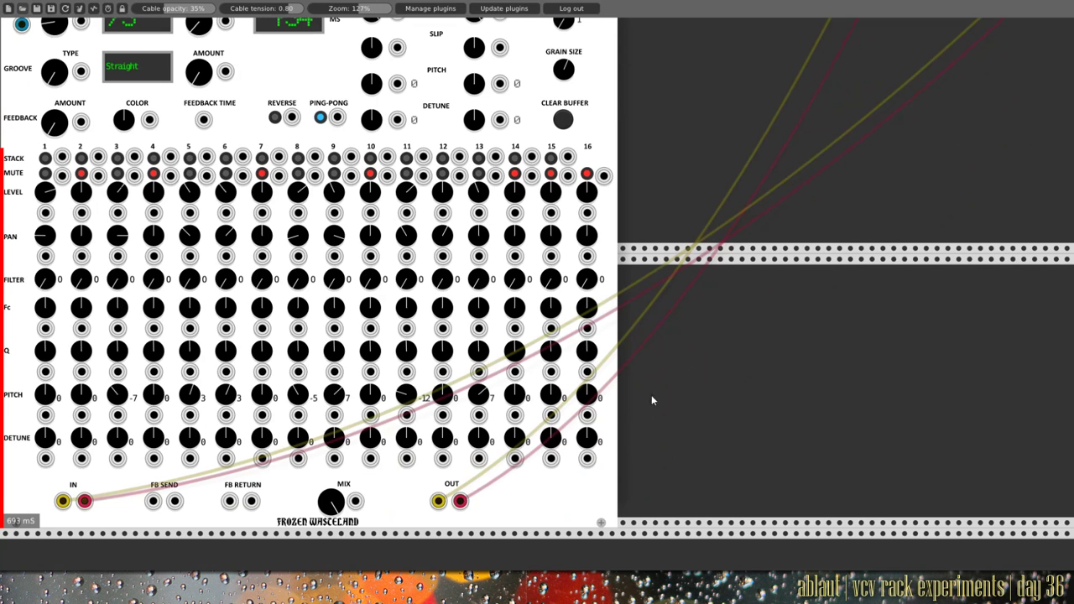
scroll(718, 449, "up", 4)
scroll(719, 452, "up", 5)
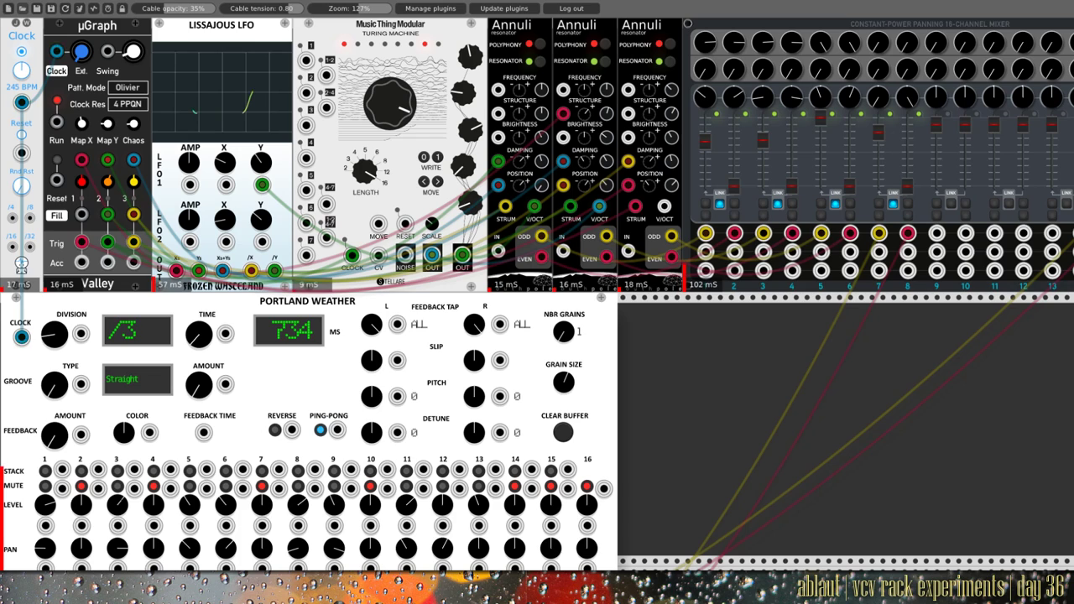
scroll(537, 293, "right", 5)
scroll(537, 294, "left", 5)
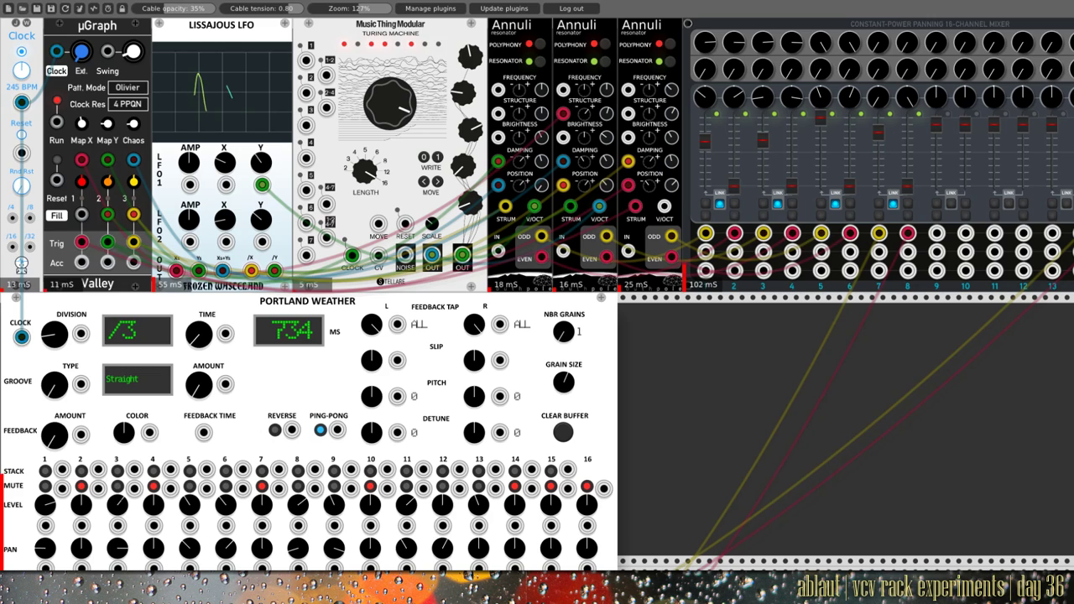
scroll(890, 438, "right", 5)
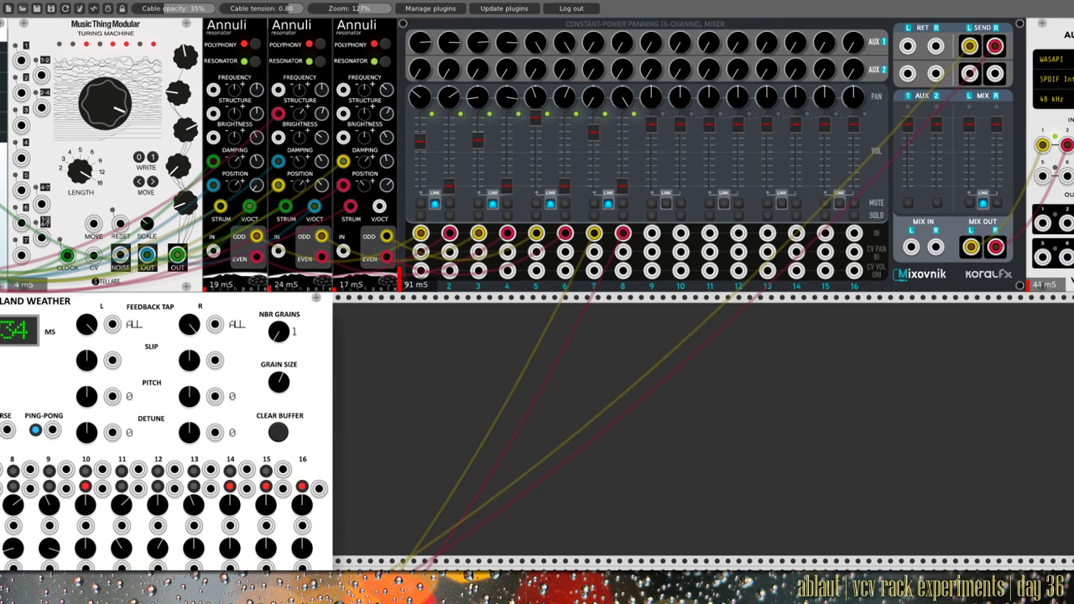
scroll(825, 442, "right", 4)
scroll(537, 293, "left", 9)
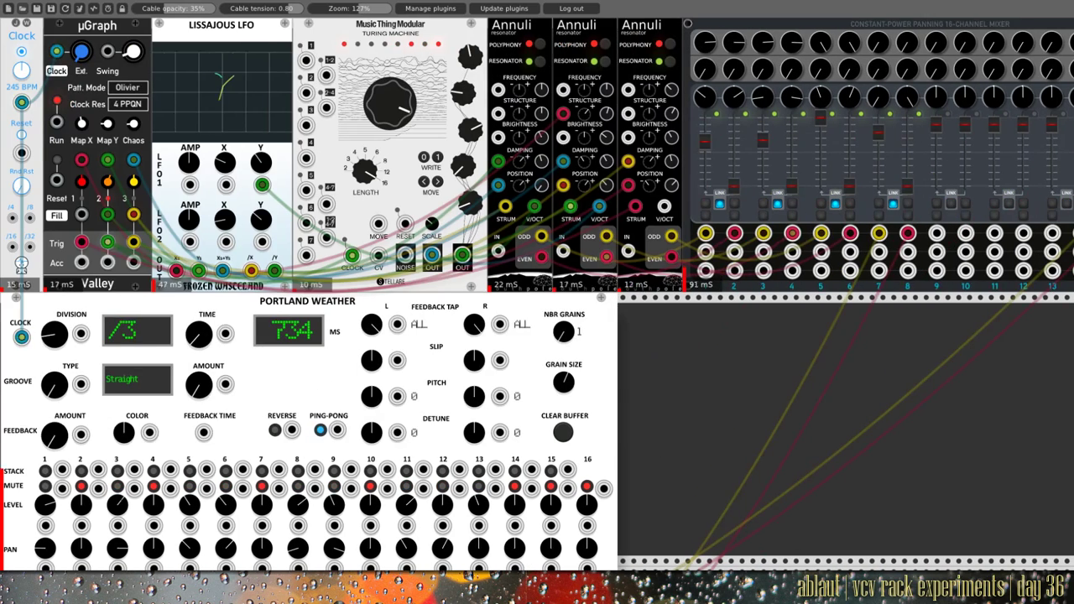